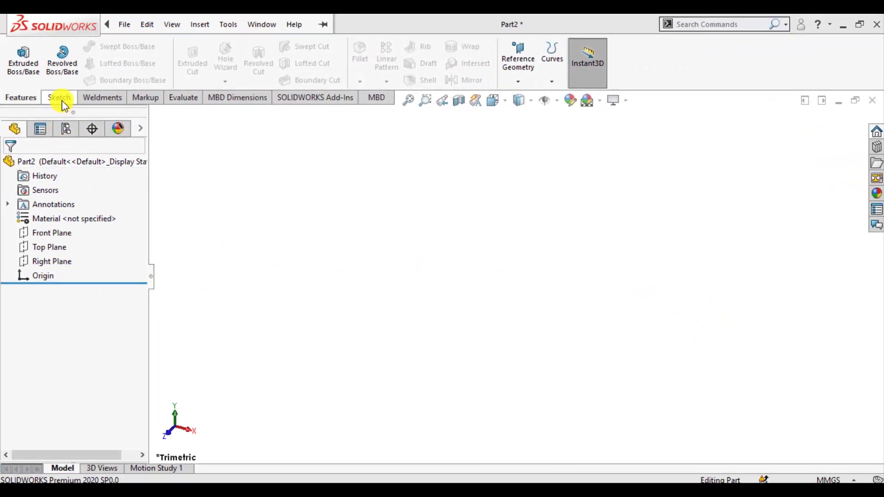
Step: Start a new 3D sketch in the part and orient the view to Top
{"action": "left_click", "coordinate": [58, 98]}
{"action": "left_click", "coordinate": [19, 86]}
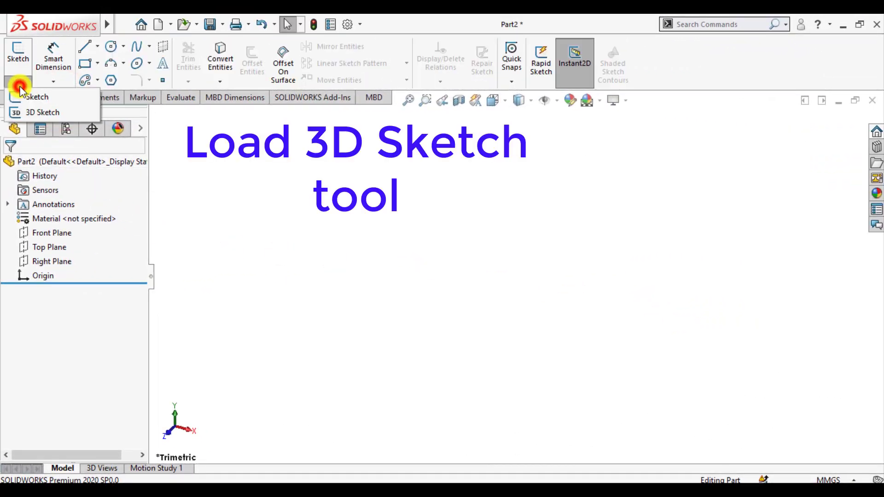
{"action": "left_click", "coordinate": [26, 111]}
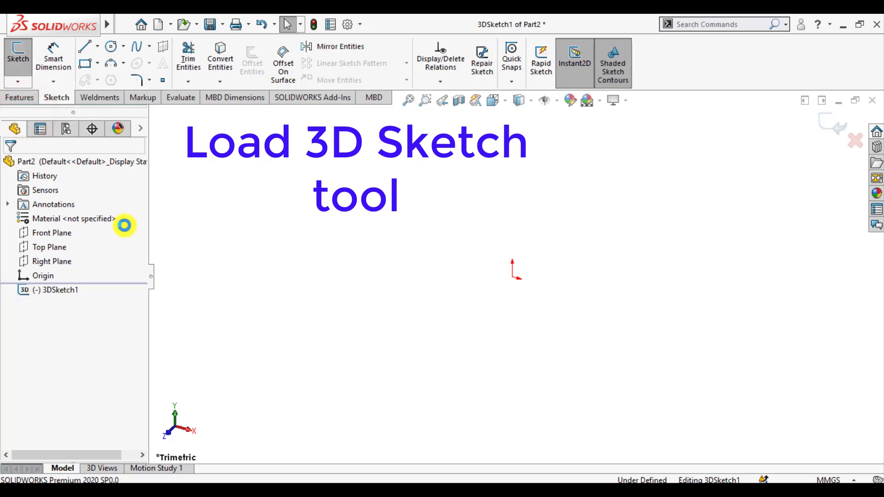
{"action": "left_click", "coordinate": [503, 104]}
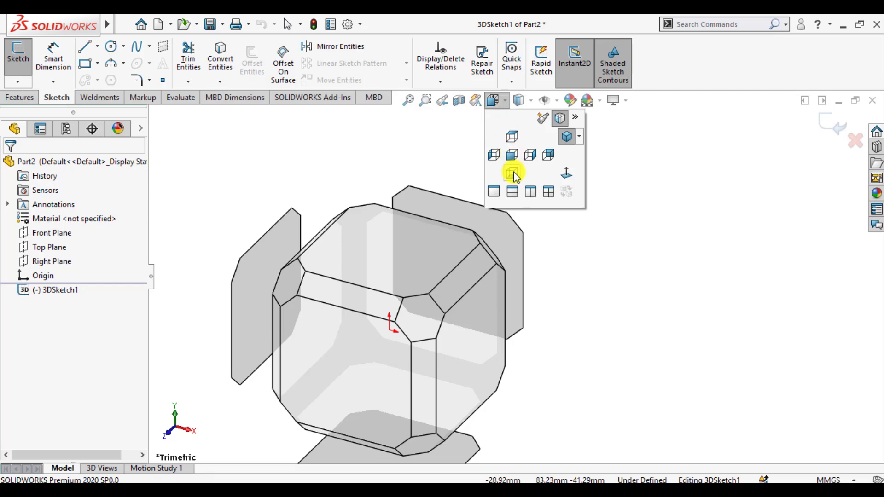
{"action": "left_click", "coordinate": [512, 136]}
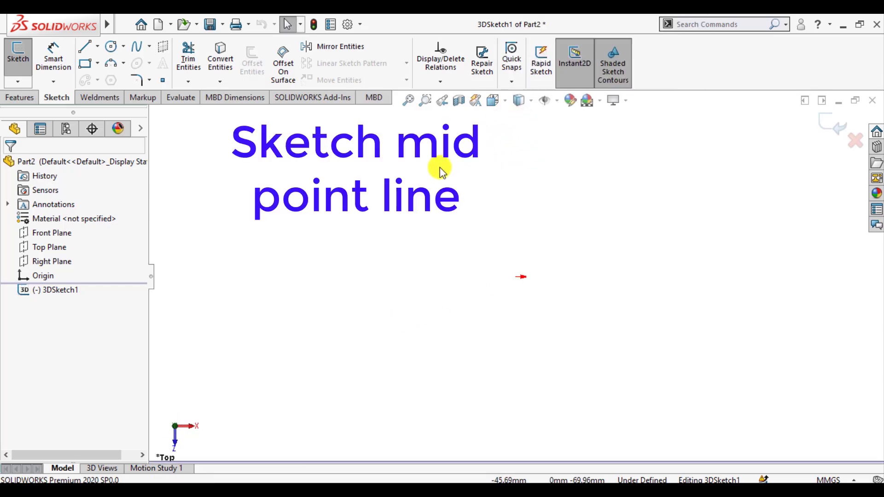
Step: Sketch a midpoint line about 110 mm long centred on the origin and running along the Z axis
{"action": "left_click", "coordinate": [97, 47]}
{"action": "left_click", "coordinate": [94, 97]}
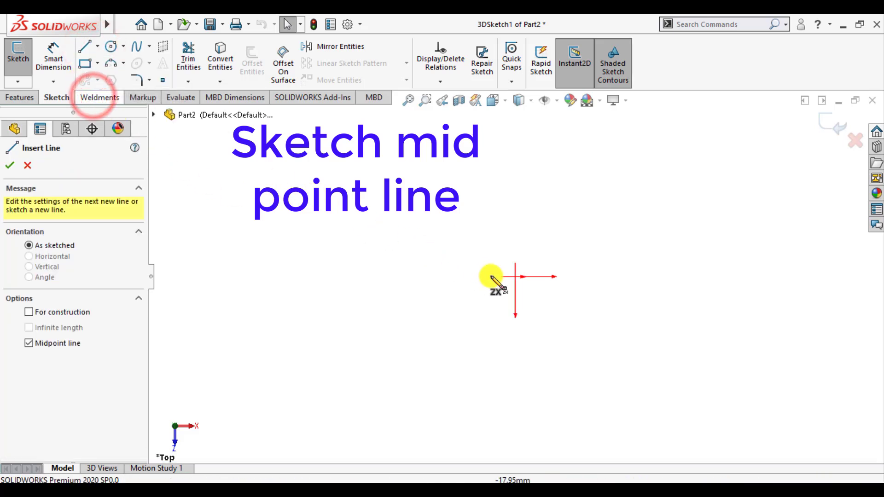
{"action": "left_click", "coordinate": [516, 277]}
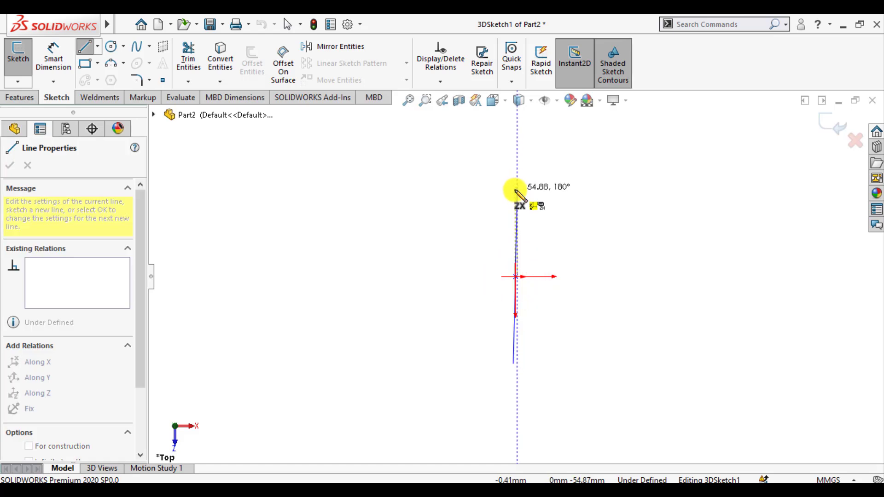
{"action": "left_click", "coordinate": [516, 190]}
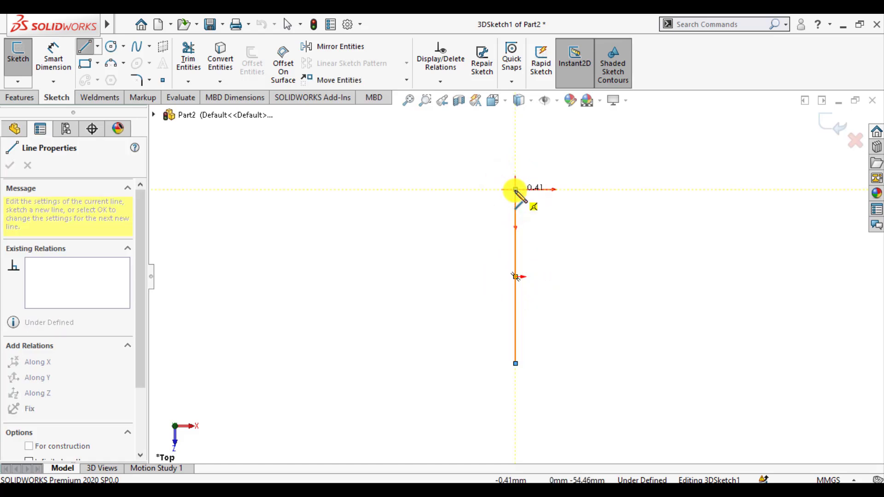
{"action": "key", "text": "Escape"}
Step: Dimension the midpoint line's length and set it to 600 mm
{"action": "left_click", "coordinate": [53, 57]}
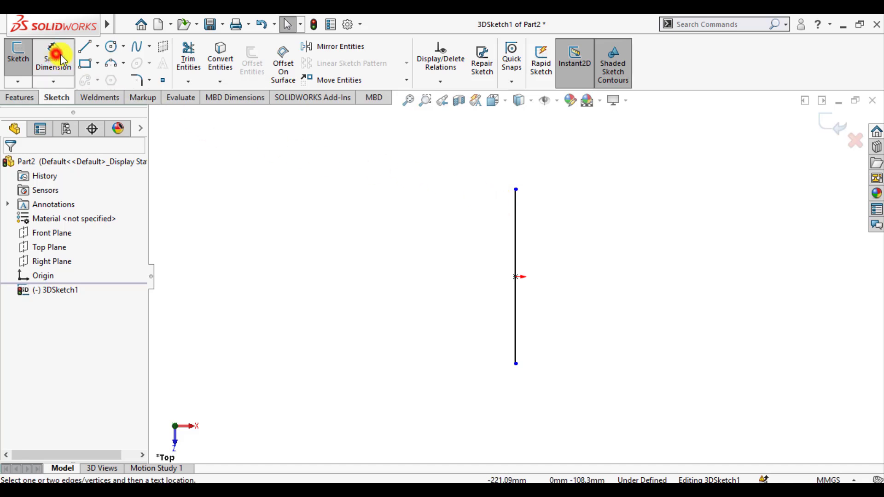
{"action": "left_click", "coordinate": [516, 233]}
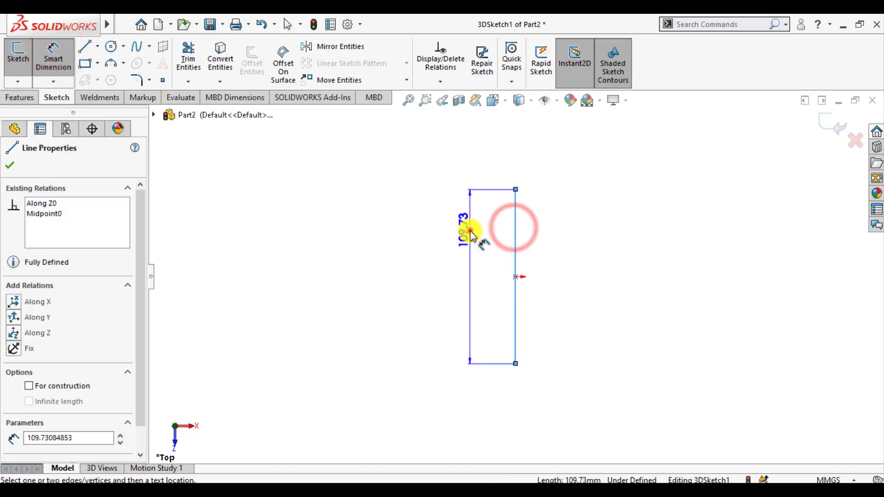
{"action": "left_click", "coordinate": [471, 230]}
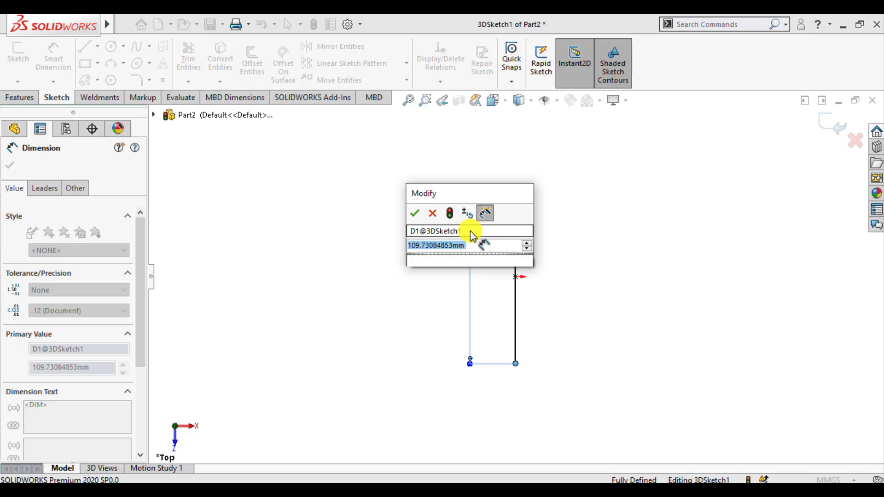
{"action": "type", "text": "600"}
{"action": "key", "text": "Return"}
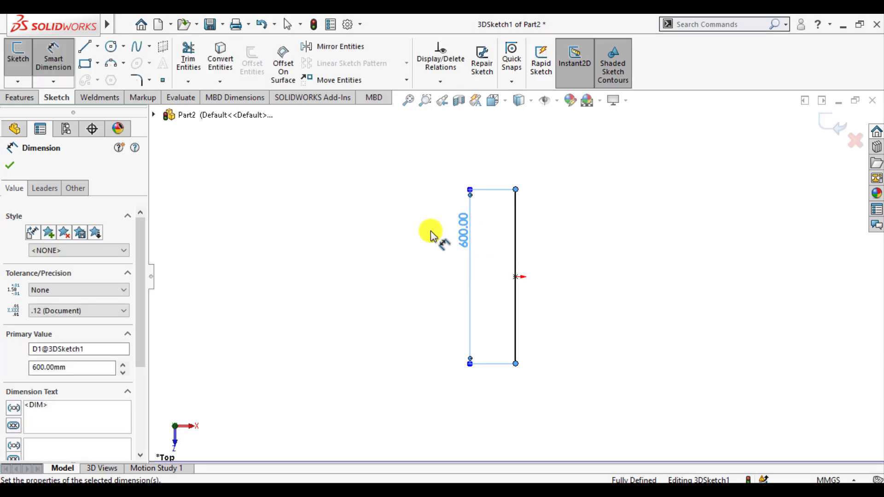
{"action": "left_click", "coordinate": [10, 166]}
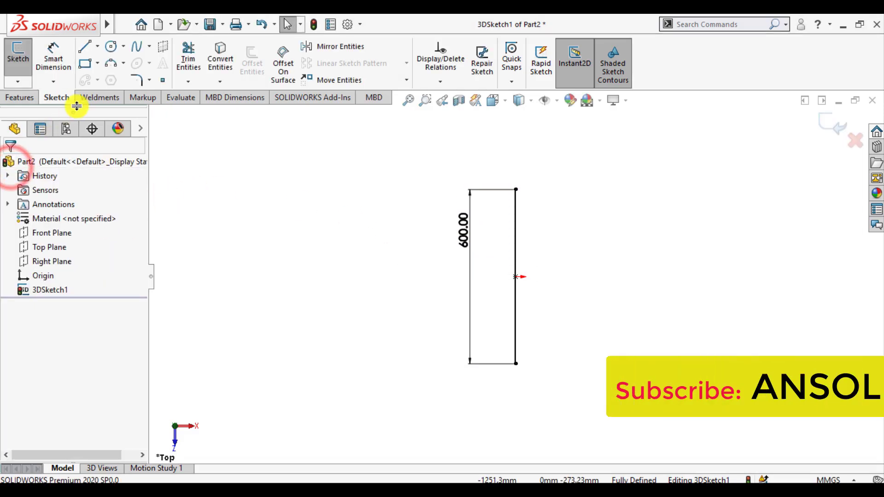
Step: Sketch a centerline about 551 mm long from the origin along the positive X axis
{"action": "left_click", "coordinate": [97, 47]}
{"action": "left_click", "coordinate": [113, 78]}
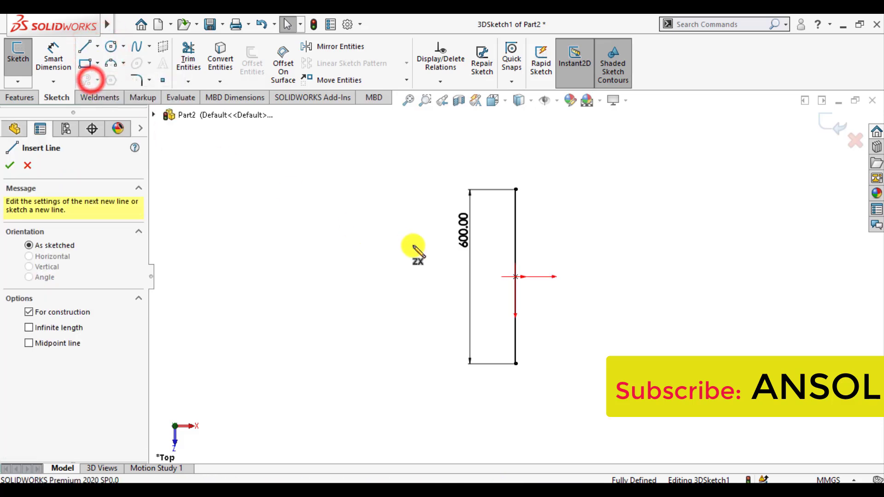
{"action": "left_click", "coordinate": [515, 278]}
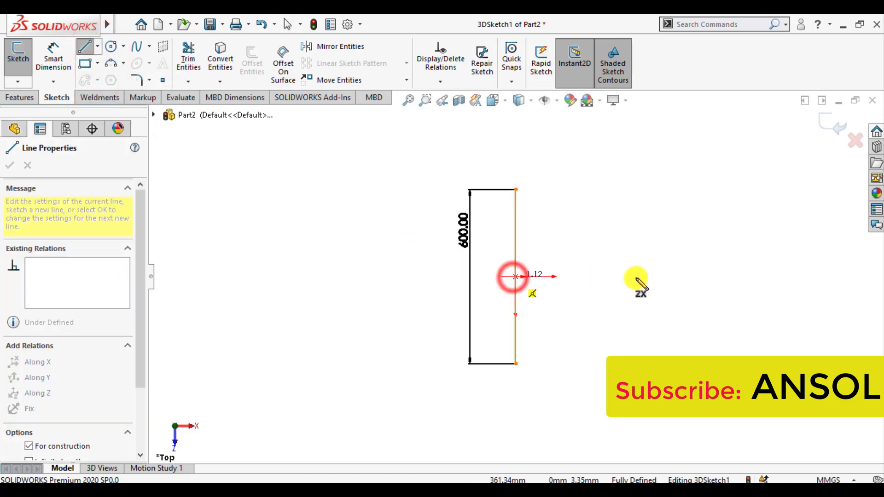
{"action": "left_click", "coordinate": [675, 277]}
{"action": "key", "text": "Escape"}
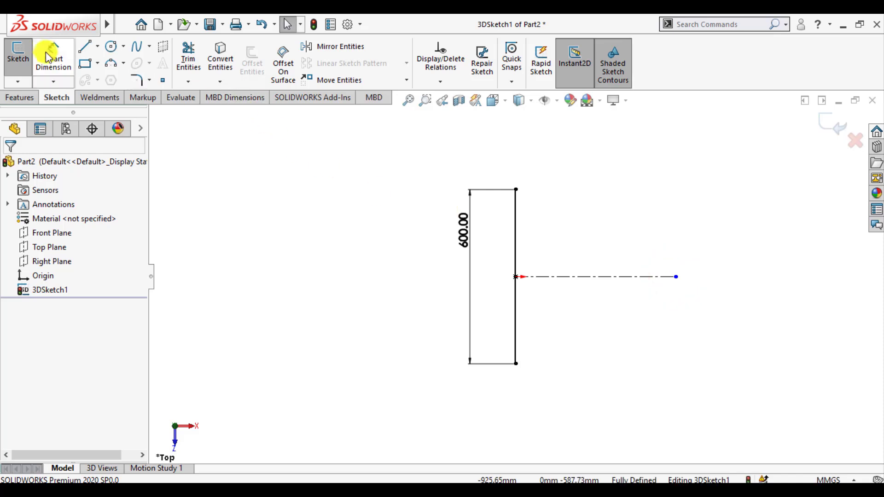
Step: Dimension the centerline's length and set it to 900 mm
{"action": "left_click", "coordinate": [53, 56]}
{"action": "left_click", "coordinate": [593, 277]}
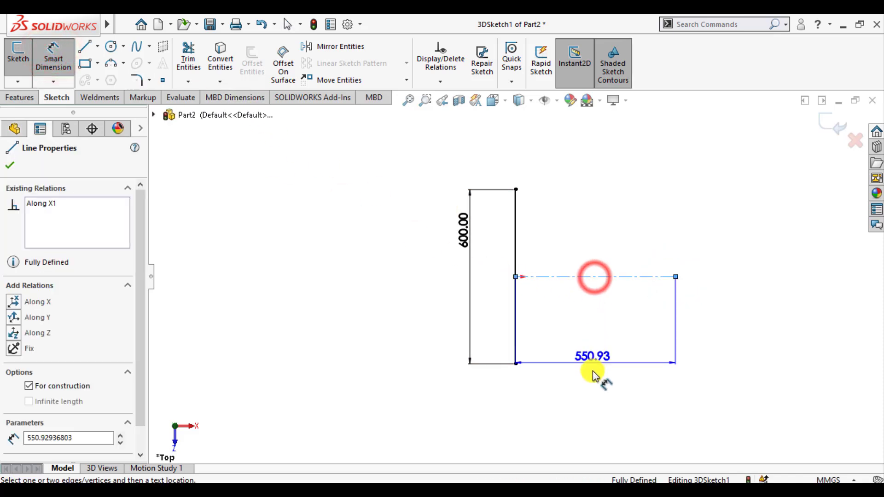
{"action": "left_click", "coordinate": [593, 375]}
{"action": "type", "text": "9"}
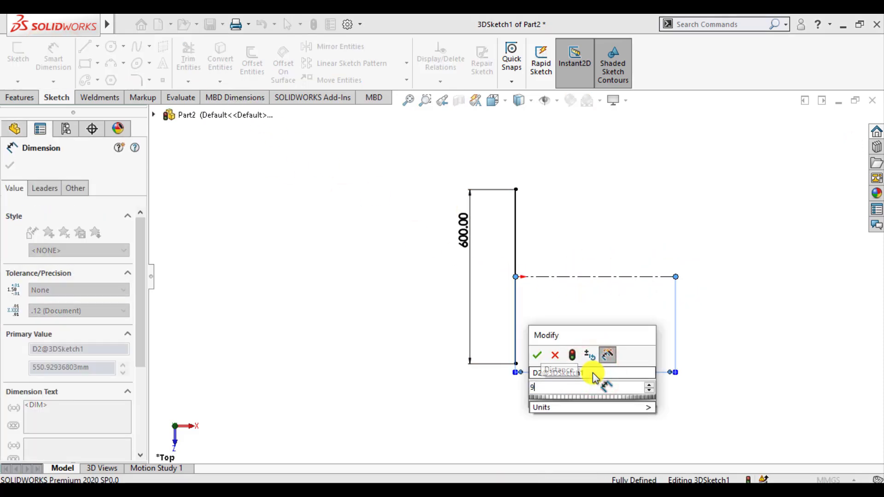
{"action": "type", "text": "00"}
{"action": "key", "text": "Return"}
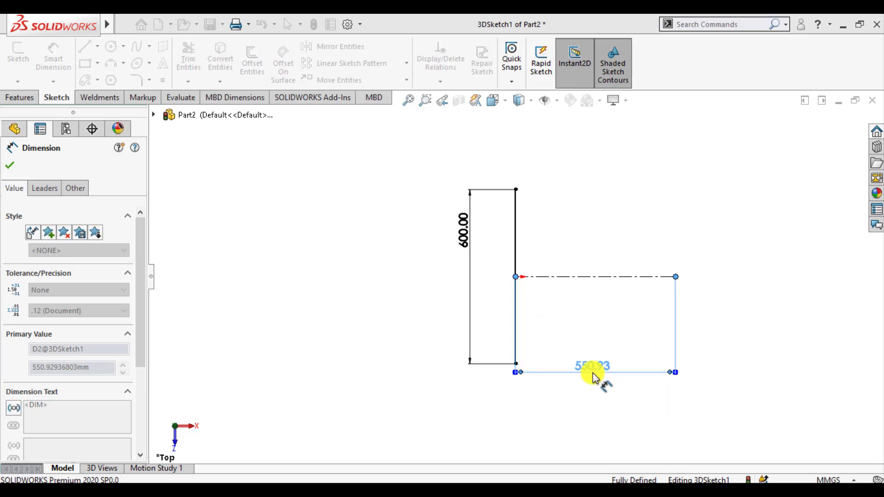
{"action": "left_click", "coordinate": [12, 168]}
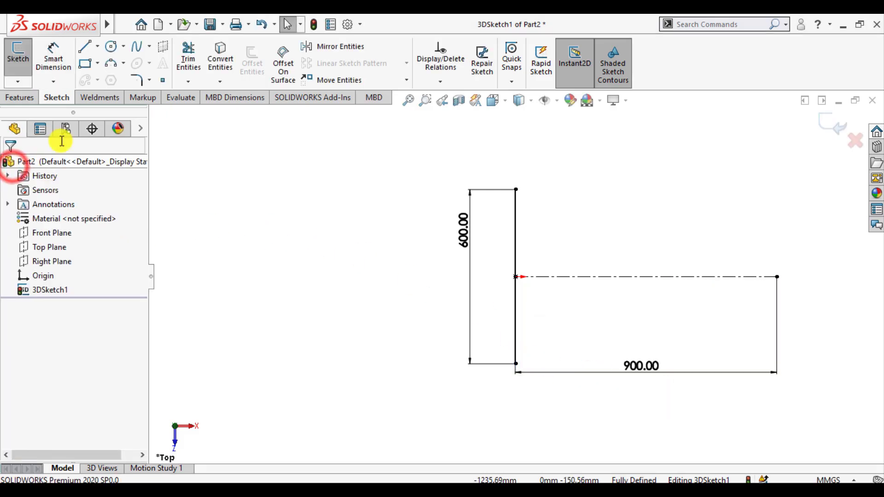
Step: Sketch a sloping line about 921 mm long from the upper half of the 600 mm line to above the centerline's far end
{"action": "left_click", "coordinate": [97, 46]}
{"action": "left_click", "coordinate": [88, 63]}
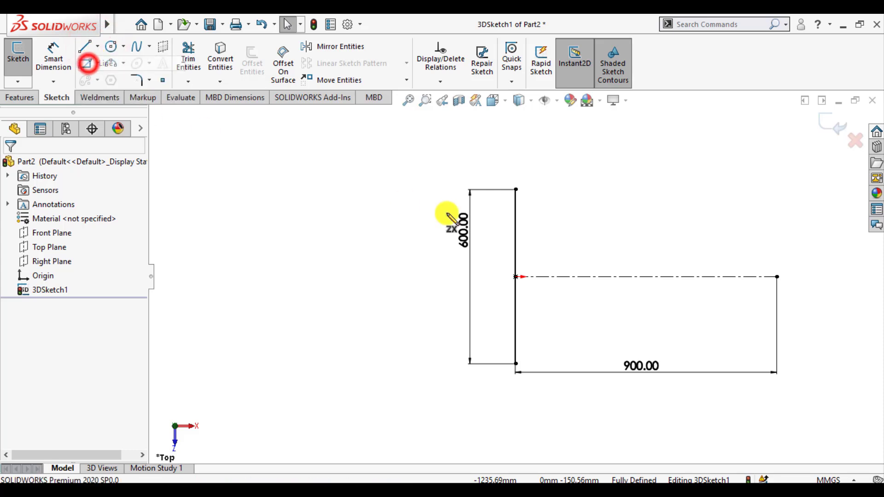
{"action": "left_click", "coordinate": [516, 227]}
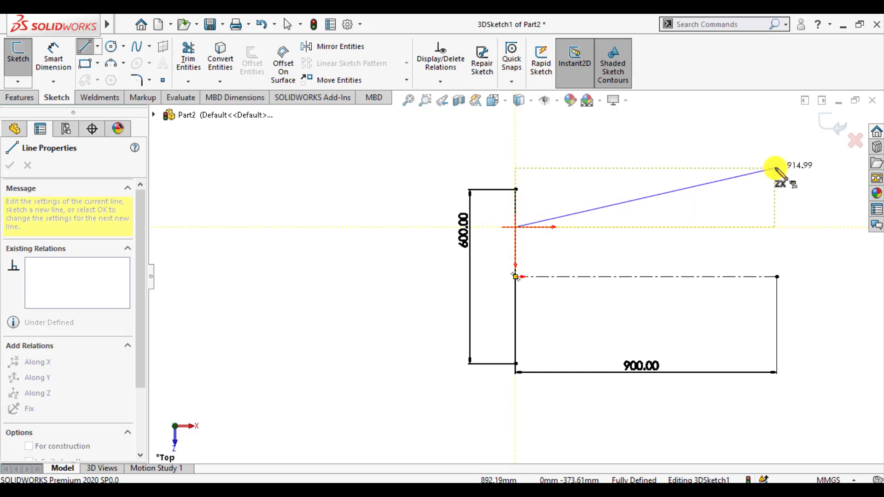
{"action": "left_click", "coordinate": [777, 167]}
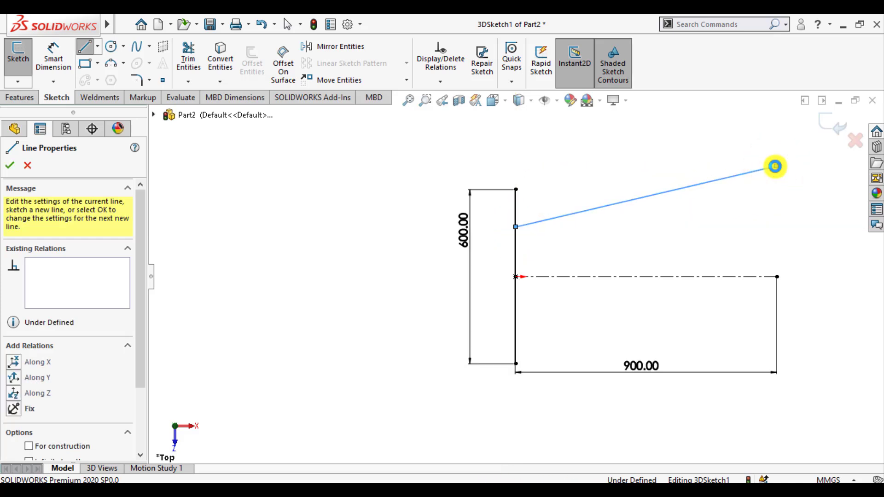
{"action": "key", "text": "Escape"}
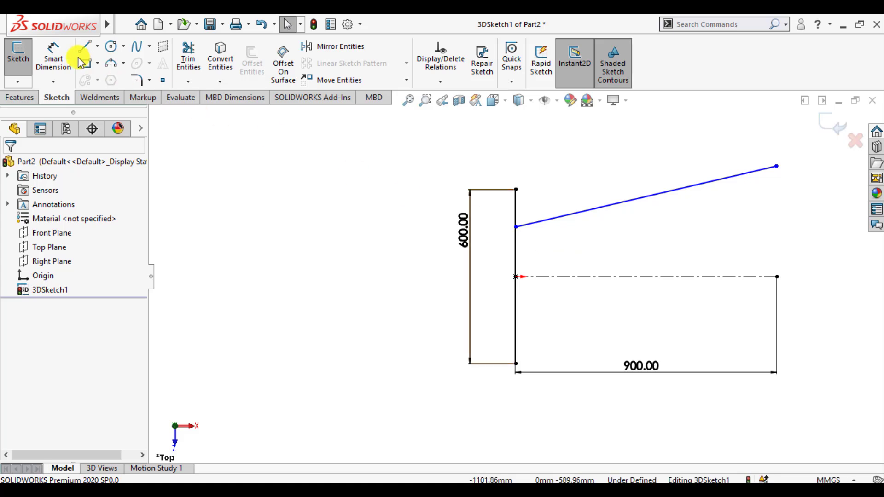
Step: Dimension the angle between the sloping line and the centerline and set it to 20 degrees
{"action": "left_click", "coordinate": [49, 53]}
{"action": "left_click", "coordinate": [604, 206]}
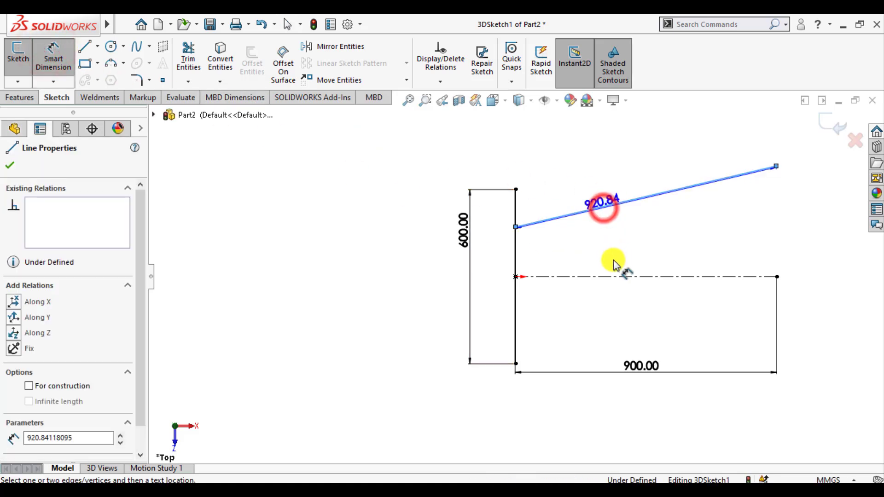
{"action": "left_click", "coordinate": [617, 277]}
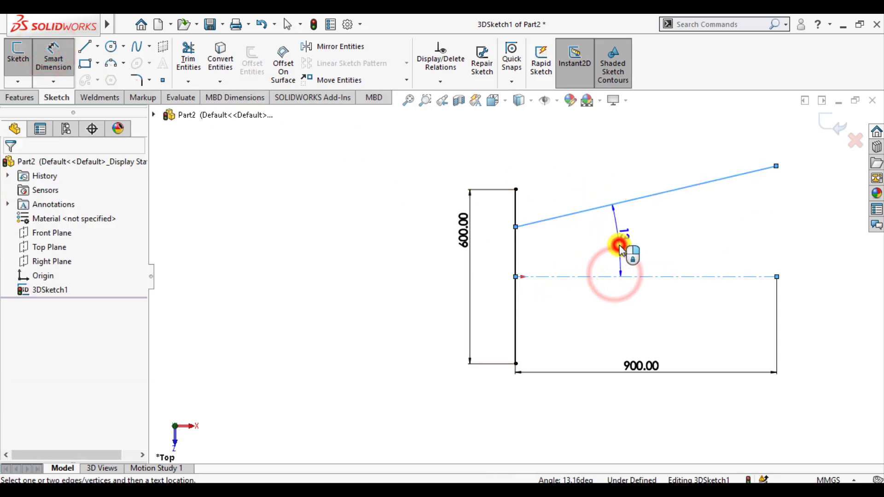
{"action": "left_click", "coordinate": [621, 249]}
{"action": "type", "text": "20"}
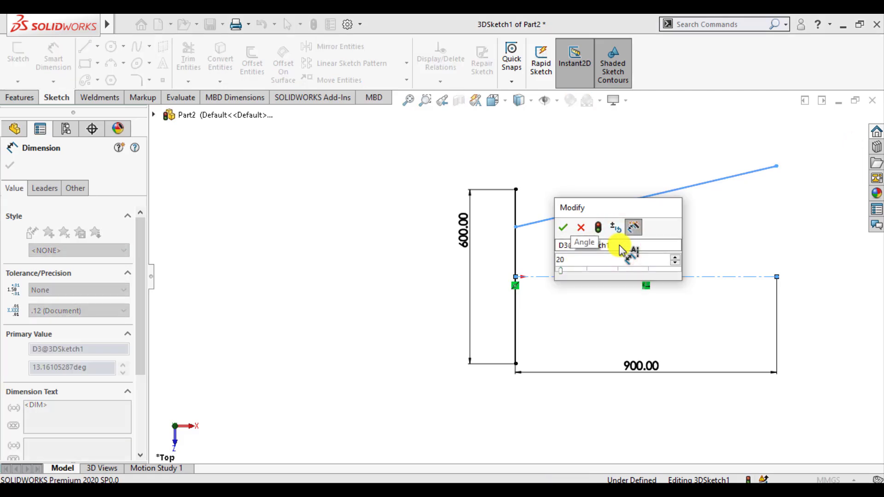
{"action": "key", "text": "Return"}
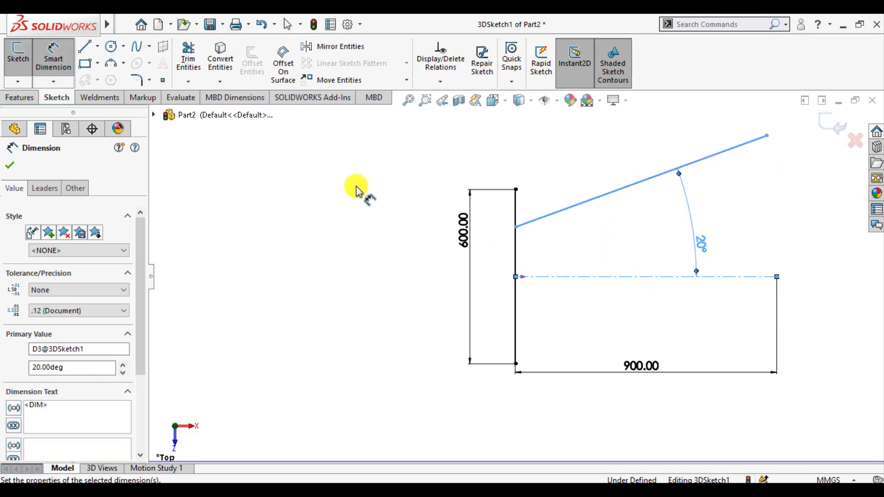
{"action": "left_click", "coordinate": [10, 167]}
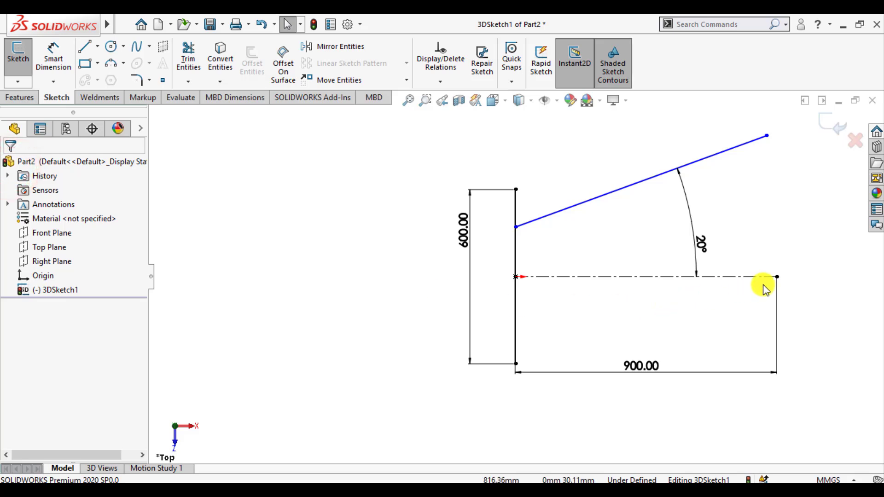
Step: Add an Along Z relation between the outer endpoints of the sloping line and the centerline
{"action": "left_click", "coordinate": [767, 136], "text": "ctrl"}
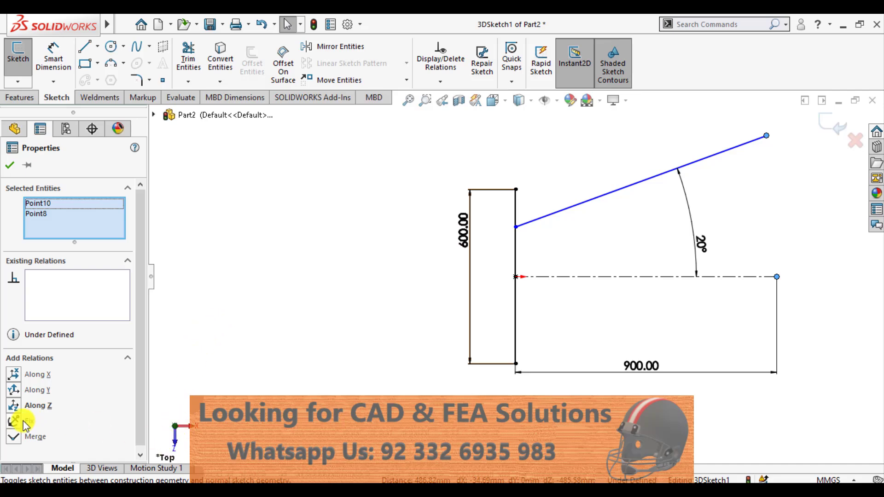
{"action": "left_click", "coordinate": [14, 407]}
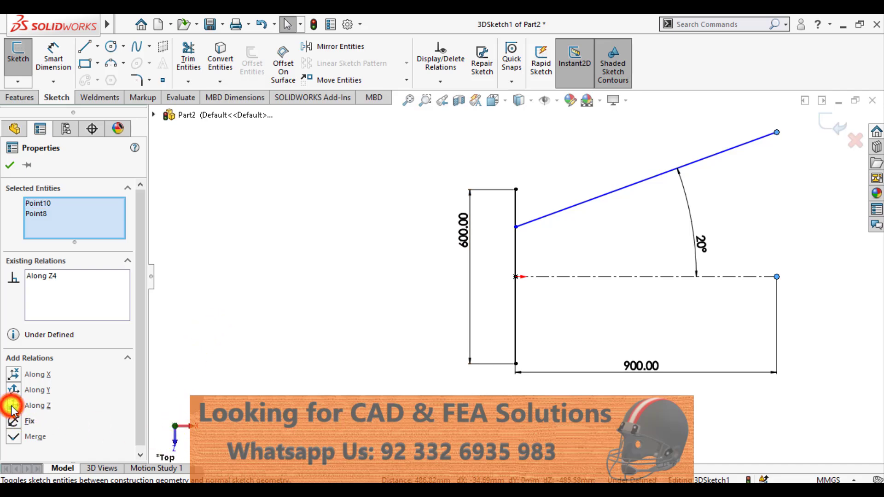
{"action": "left_click", "coordinate": [11, 165]}
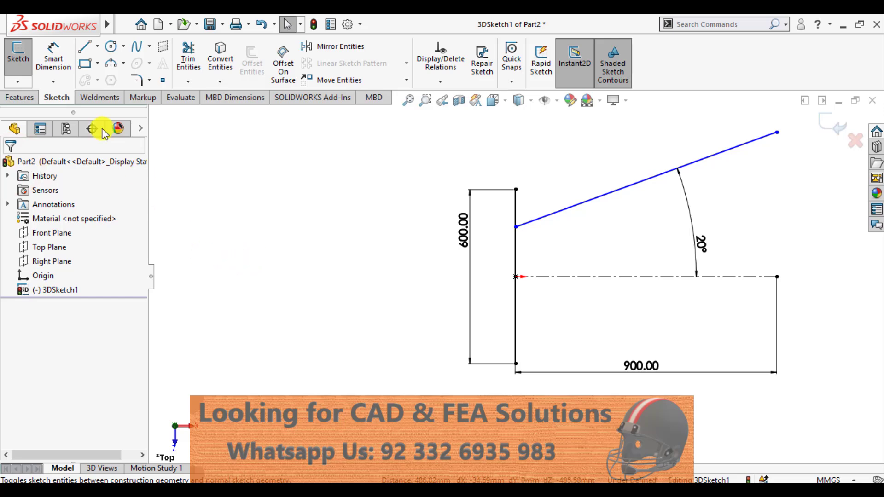
Step: Dimension the doubled distance from the upper sloping line's inner endpoint to the centerline and set it to 300 mm
{"action": "left_click", "coordinate": [50, 55]}
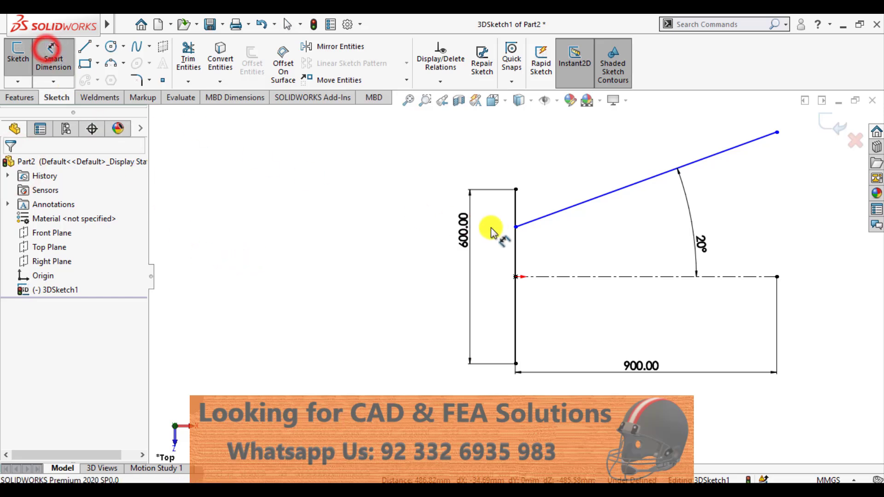
{"action": "left_click", "coordinate": [515, 226]}
{"action": "left_click", "coordinate": [546, 277]}
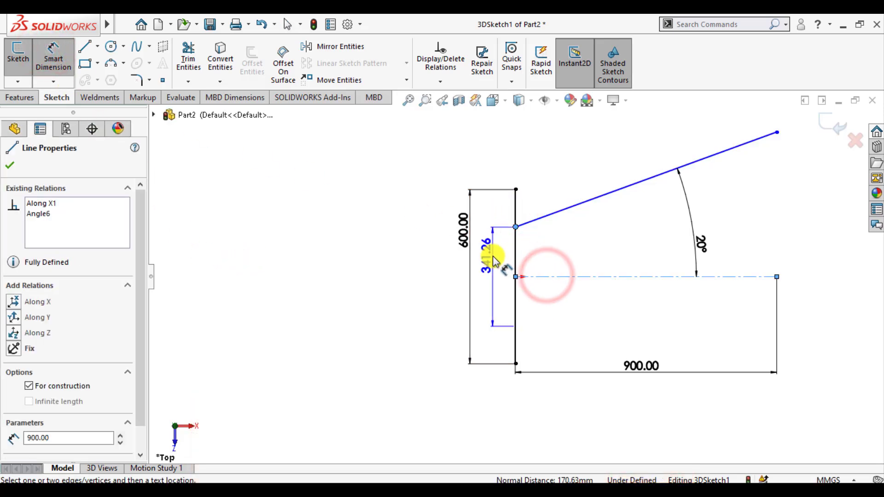
{"action": "left_click", "coordinate": [493, 275]}
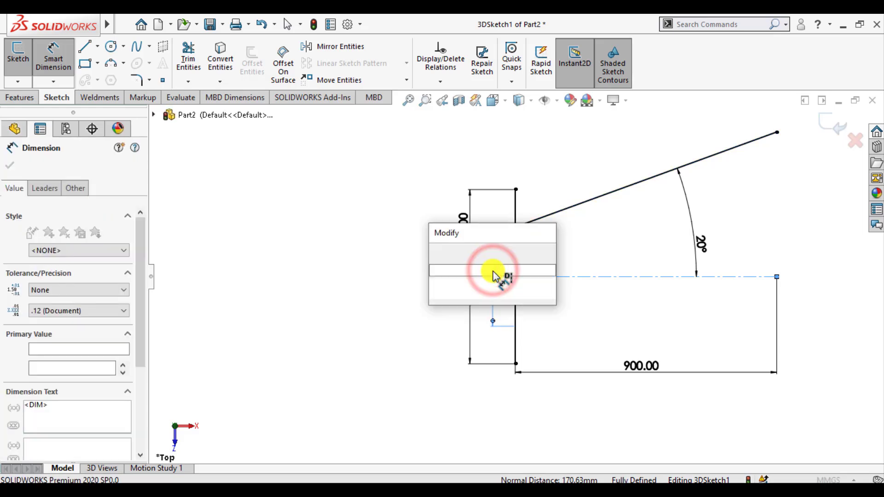
{"action": "type", "text": "300"}
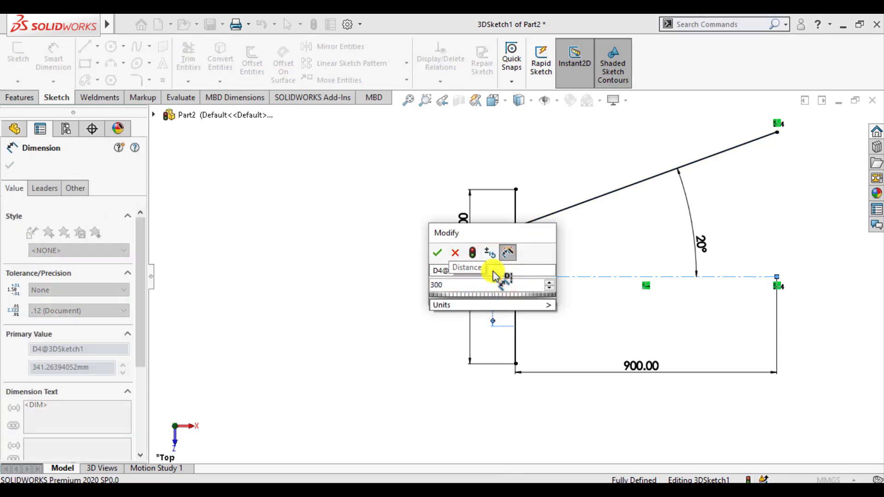
{"action": "key", "text": "Return"}
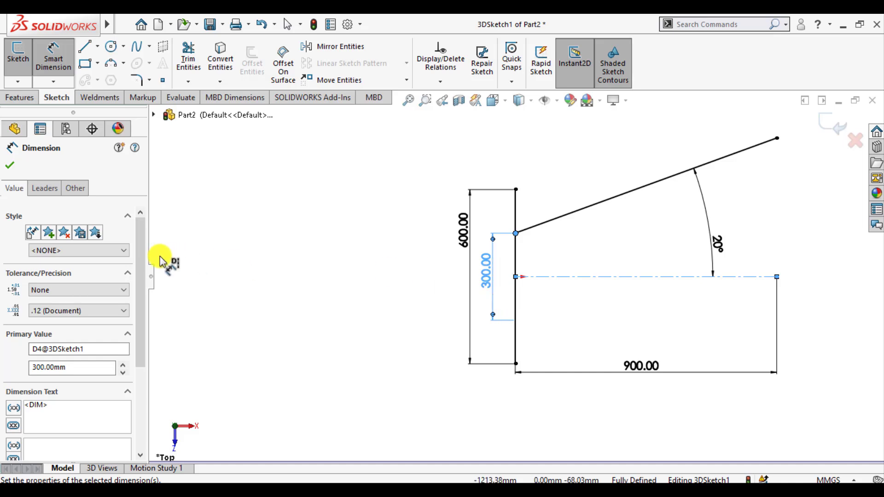
{"action": "left_click", "coordinate": [11, 163]}
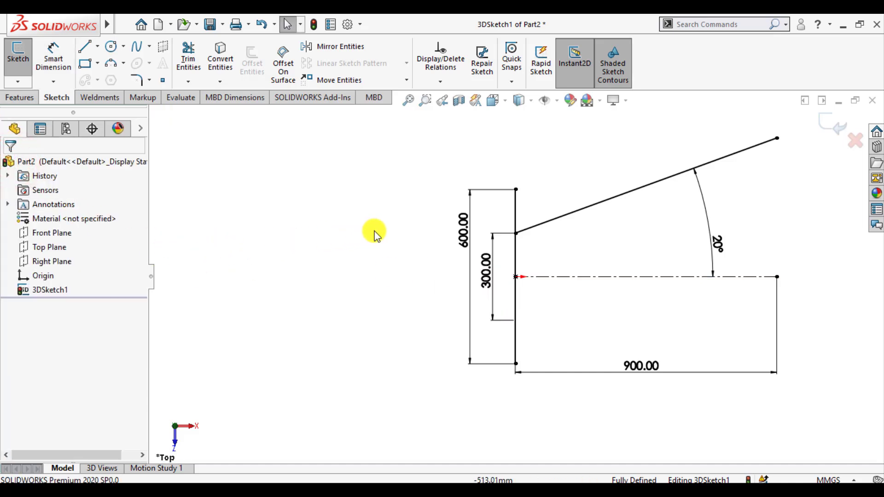
Step: Sketch a line sloping down about 14 degrees from the lower half of the 600 mm line to just past the centerline's far end
{"action": "left_click", "coordinate": [84, 47]}
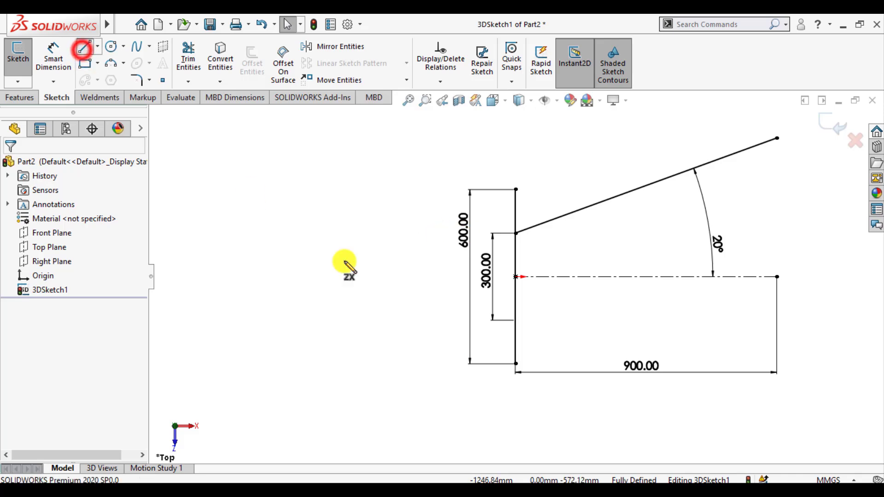
{"action": "left_click", "coordinate": [515, 328]}
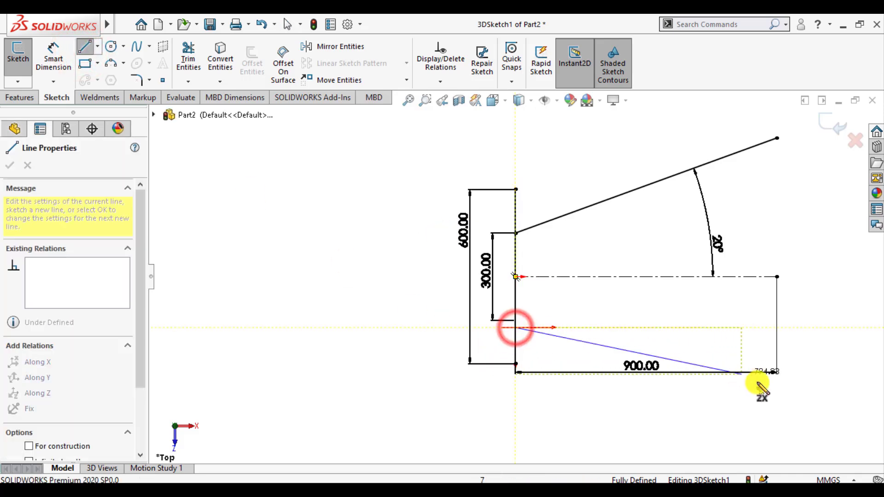
{"action": "left_click", "coordinate": [789, 395]}
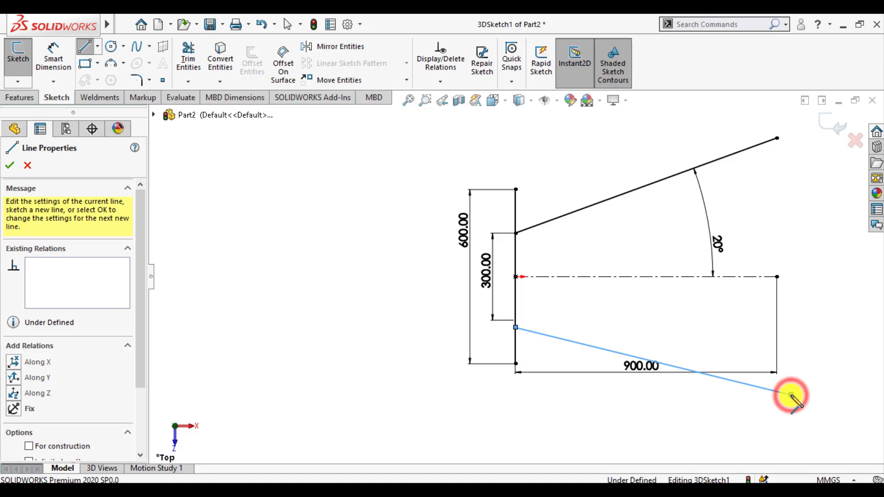
{"action": "key", "text": "Escape"}
Step: Dimension the angle between the centerline and the lower sloping line and set it to 20 degrees
{"action": "left_click", "coordinate": [54, 52]}
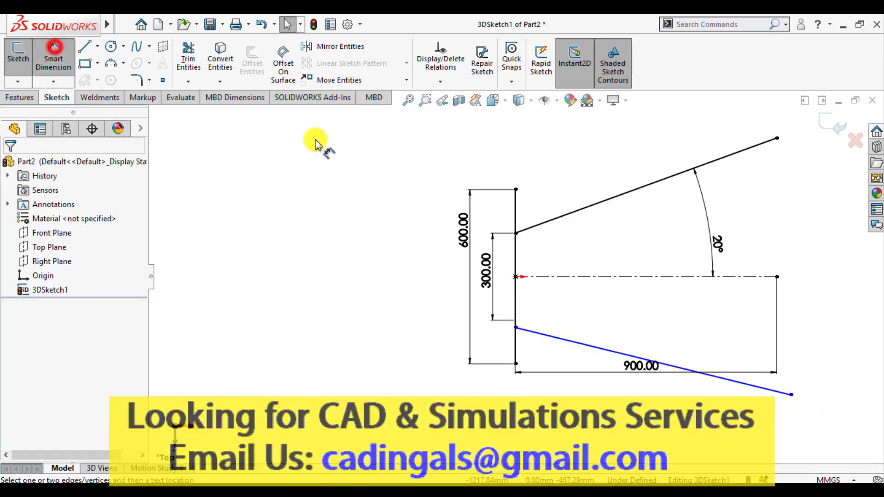
{"action": "left_click", "coordinate": [564, 276]}
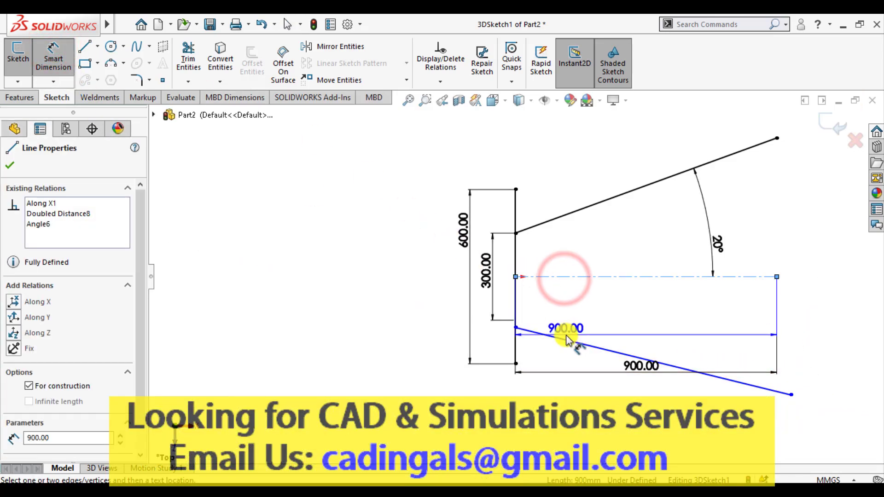
{"action": "left_click", "coordinate": [568, 342]}
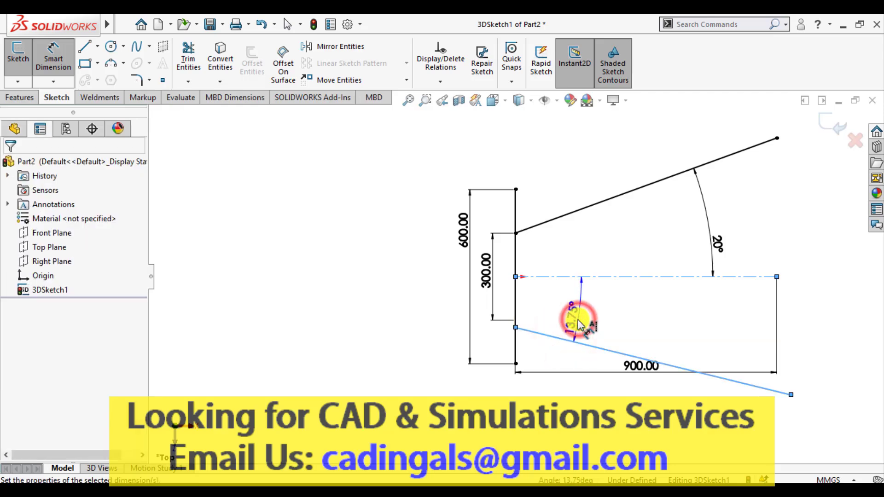
{"action": "left_click", "coordinate": [578, 324]}
{"action": "type", "text": "20"}
{"action": "key", "text": "Return"}
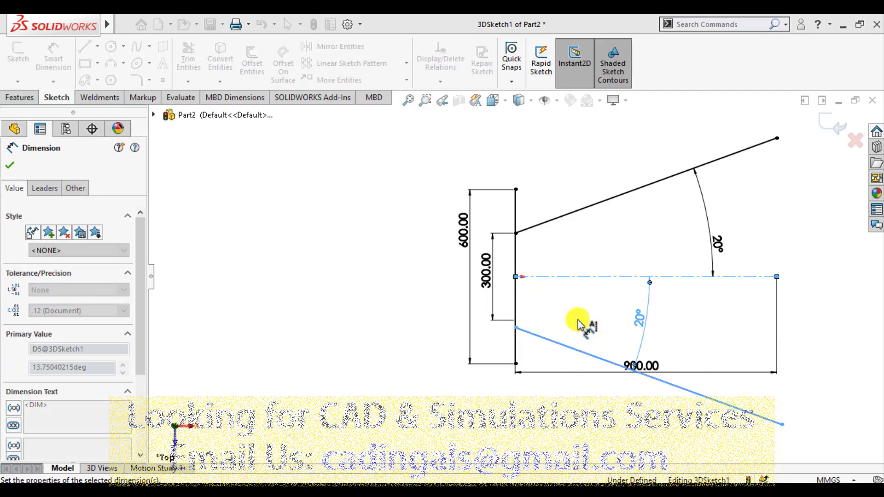
{"action": "left_click", "coordinate": [6, 166]}
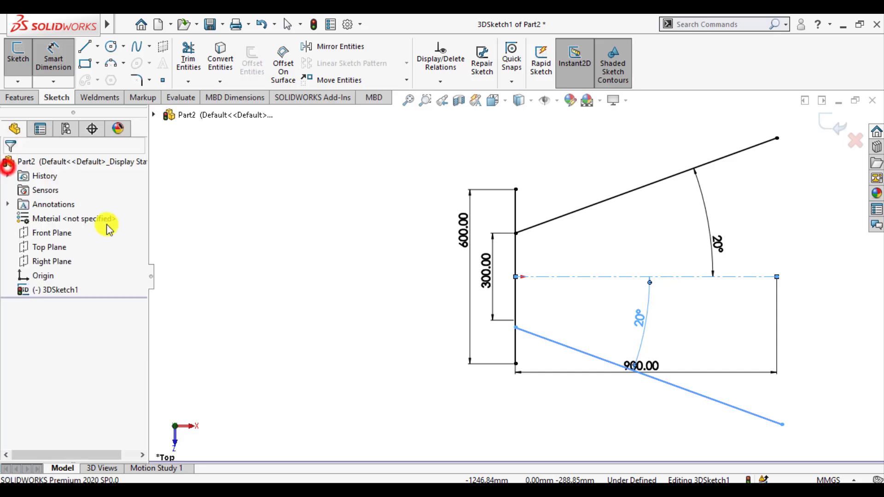
{"action": "key", "text": "Escape"}
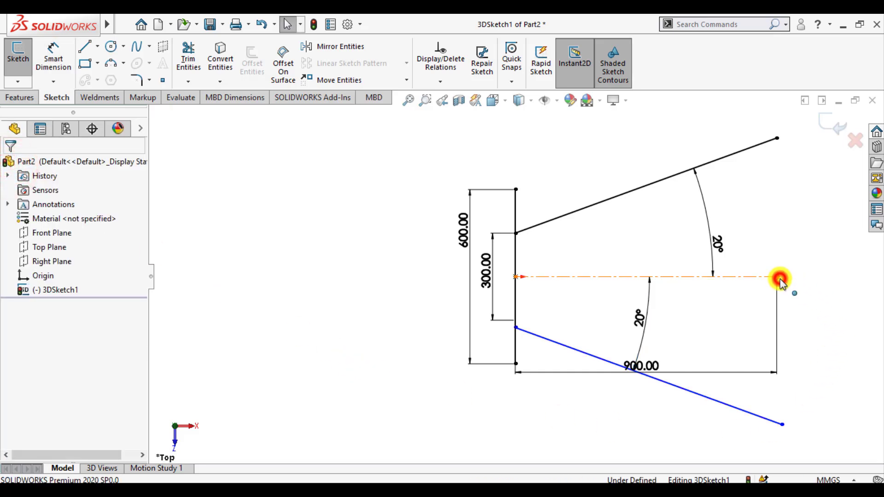
Step: Add an Along Z relation between the outer endpoints of the centerline and the lower sloping line
{"action": "left_click", "coordinate": [779, 278]}
{"action": "left_click", "coordinate": [783, 424], "text": "ctrl"}
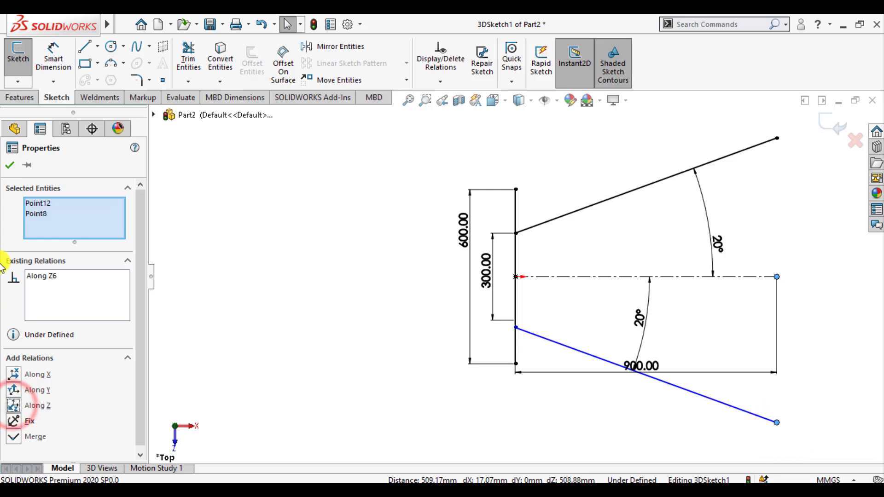
{"action": "left_click", "coordinate": [10, 166]}
{"action": "left_click", "coordinate": [293, 264]}
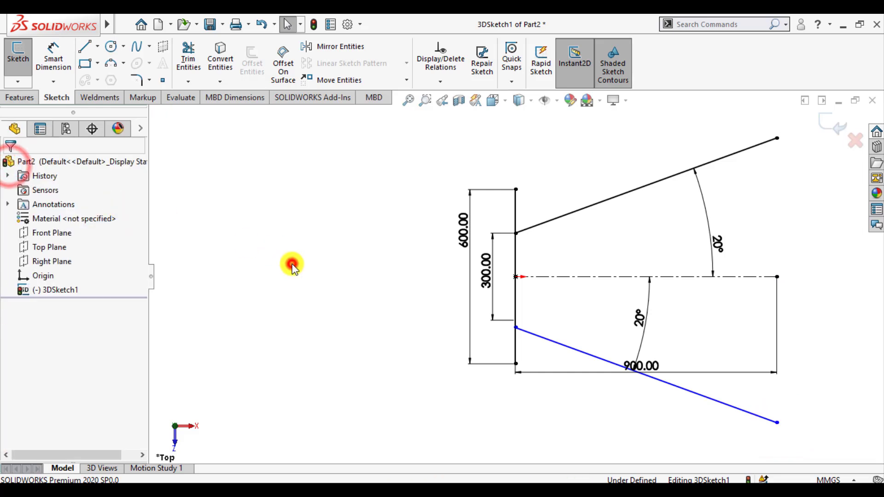
Step: Dimension the doubled distance from the lower sloping line's inner endpoint to the centerline and set it to 300 mm
{"action": "scroll", "coordinate": [297, 272], "scroll_direction": "up", "scroll_amount": 1}
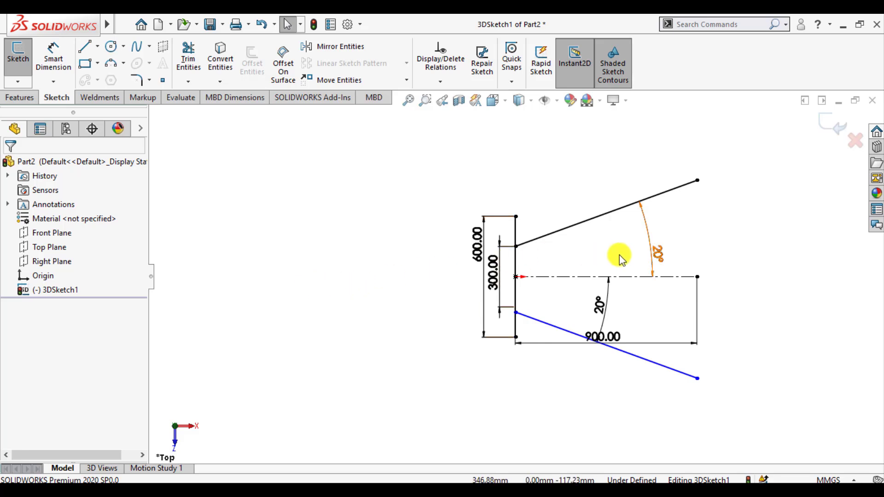
{"action": "scroll", "coordinate": [625, 263], "scroll_direction": "down", "scroll_amount": 2}
{"action": "scroll", "coordinate": [489, 311], "scroll_direction": "down", "scroll_amount": 1}
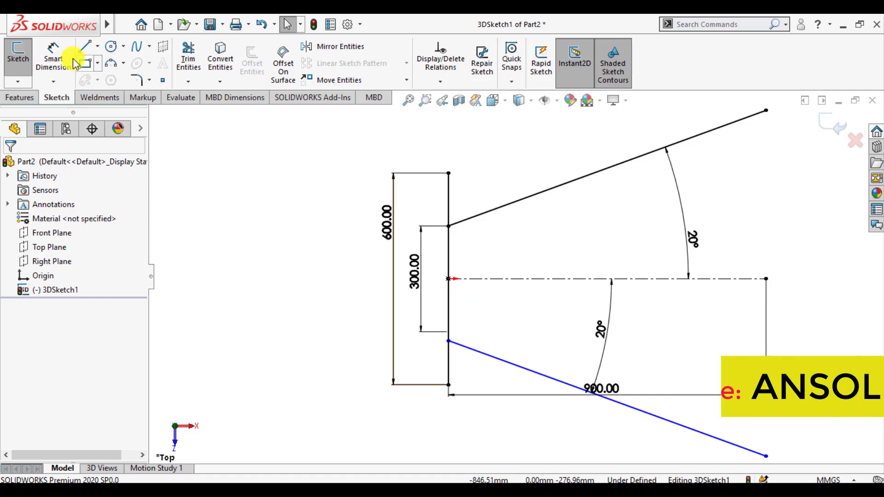
{"action": "left_click", "coordinate": [55, 54]}
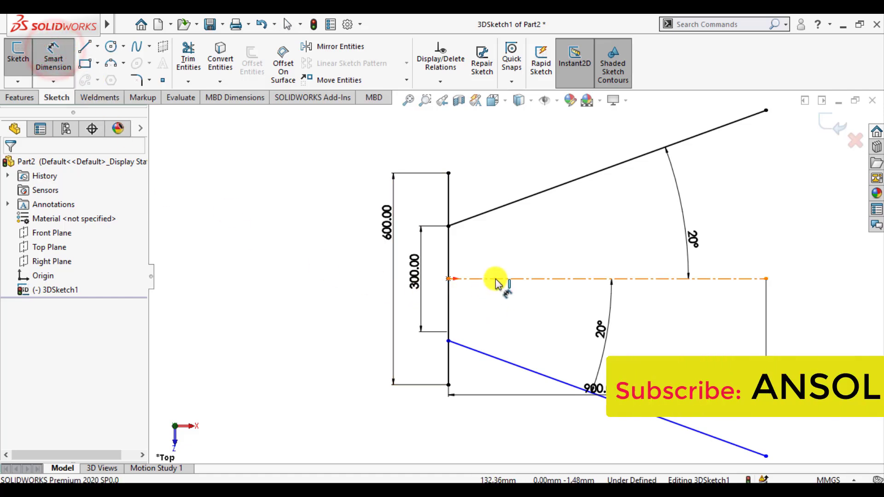
{"action": "left_click", "coordinate": [449, 340]}
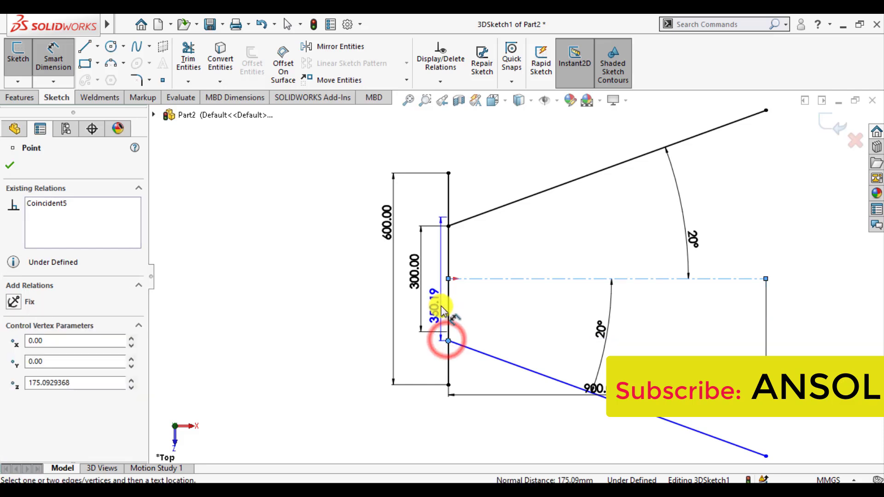
{"action": "left_click", "coordinate": [441, 312]}
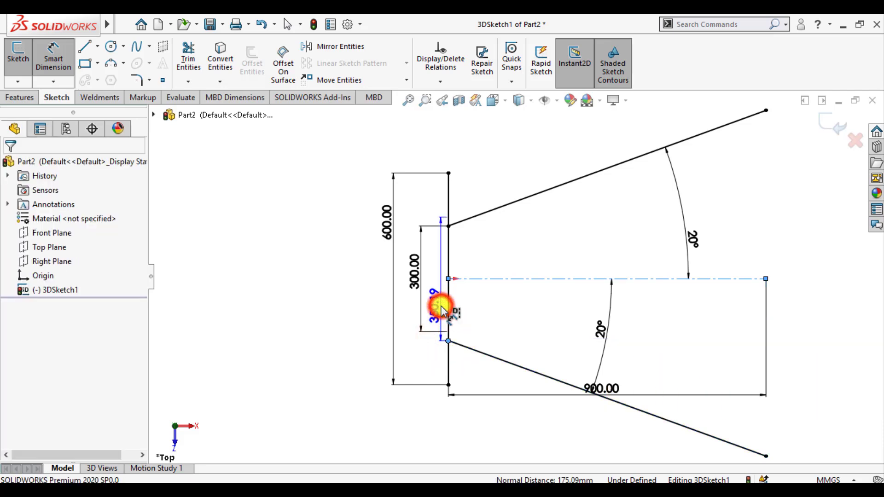
{"action": "type", "text": "300"}
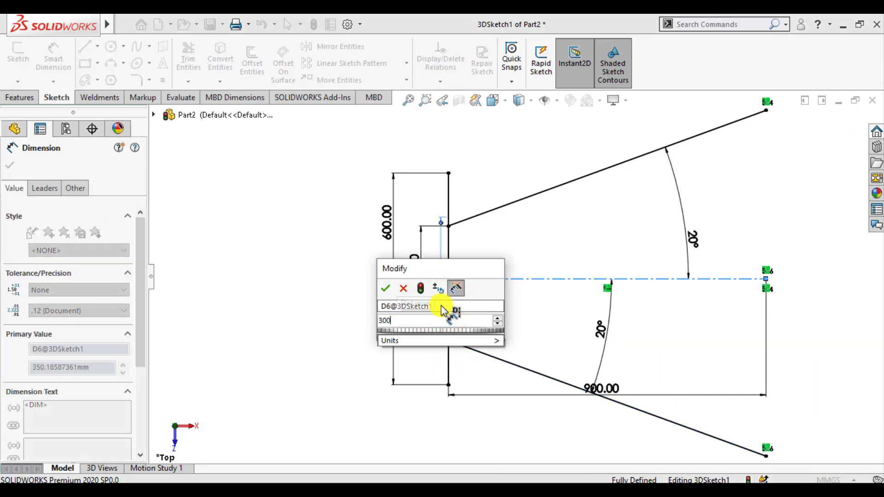
{"action": "key", "text": "Return"}
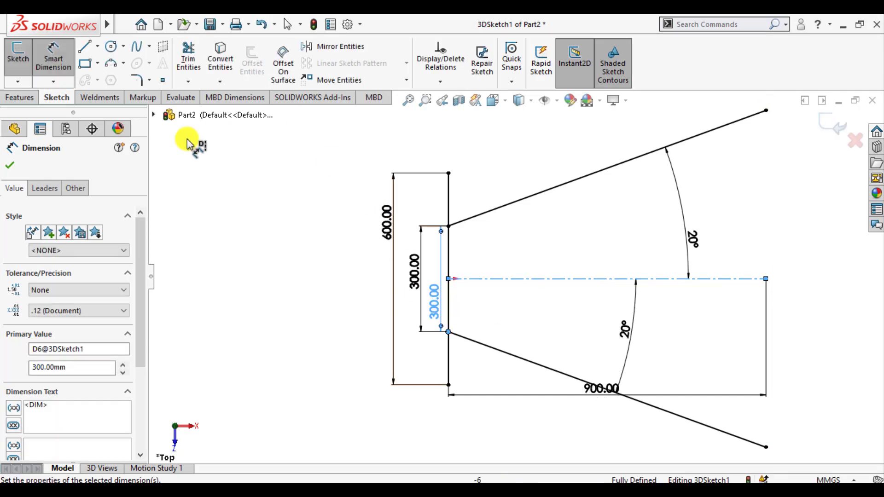
{"action": "left_click", "coordinate": [7, 167]}
Step: Sketch a cross line along Z from the upper sloping line to the lower one, parallel to the 600 mm line
{"action": "key", "text": "z"}
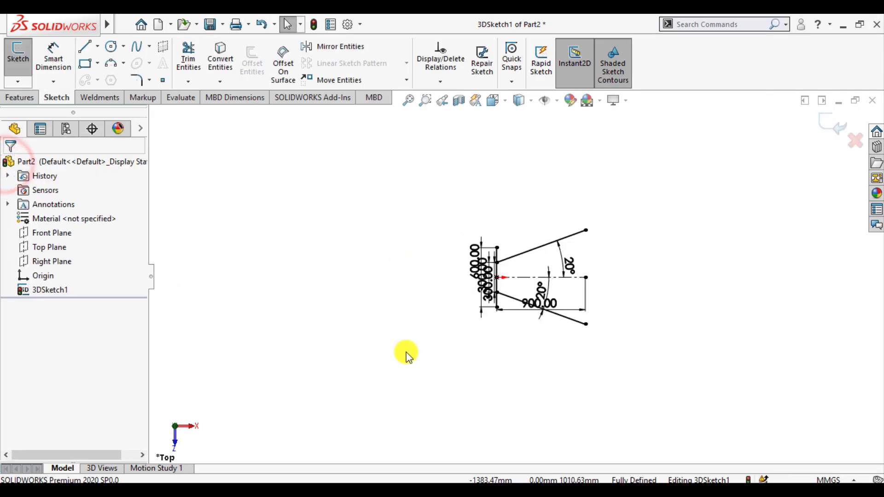
{"action": "mouse_move", "coordinate": [415, 346]}
{"action": "middle_mouse_down"}
{"action": "mouse_move", "coordinate": [401, 265]}
{"action": "mouse_move", "coordinate": [566, 268]}
{"action": "mouse_move", "coordinate": [513, 257]}
{"action": "mouse_move", "coordinate": [557, 286]}
{"action": "middle_mouse_up"}
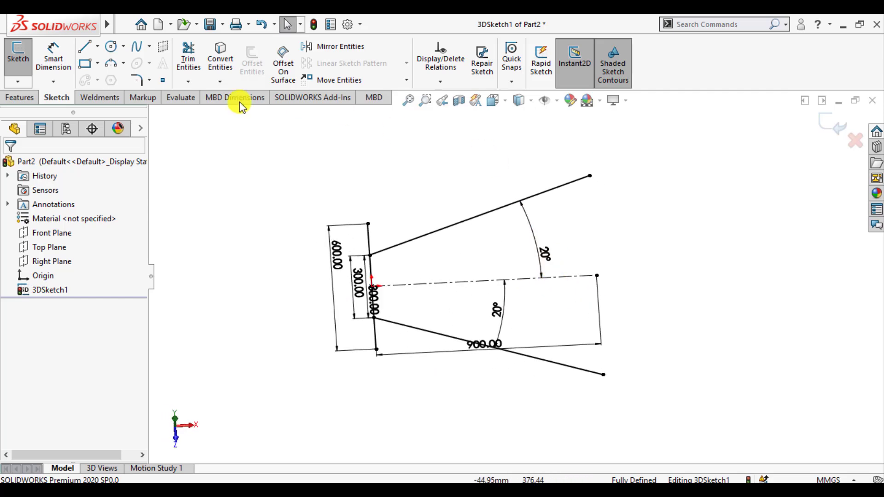
{"action": "left_click", "coordinate": [84, 48]}
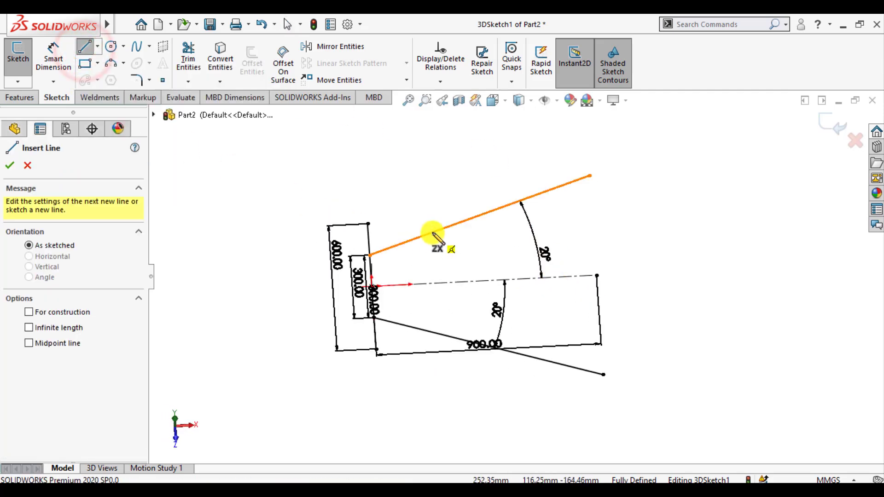
{"action": "left_click", "coordinate": [432, 232]}
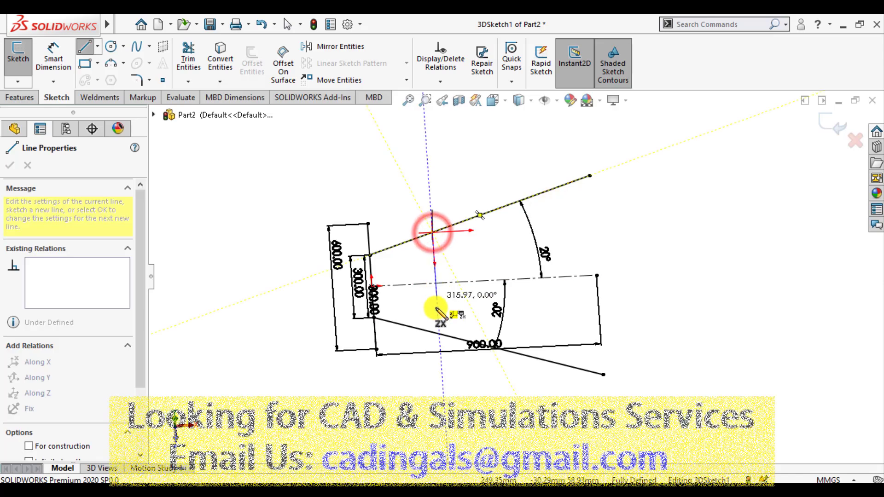
{"action": "left_click", "coordinate": [438, 331]}
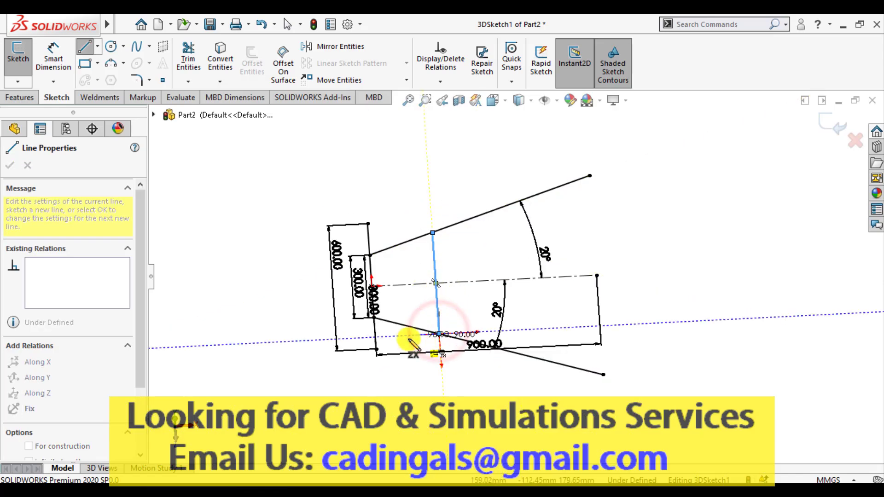
{"action": "key", "text": "Escape"}
Step: Dimension the distance between the 600 mm line and the cross line and set it to 300 mm
{"action": "mouse_move", "coordinate": [409, 345]}
{"action": "middle_mouse_down"}
{"action": "mouse_move", "coordinate": [385, 341]}
{"action": "mouse_move", "coordinate": [352, 293]}
{"action": "mouse_move", "coordinate": [375, 351]}
{"action": "mouse_move", "coordinate": [376, 304]}
{"action": "middle_mouse_up"}
{"action": "left_click", "coordinate": [53, 60]}
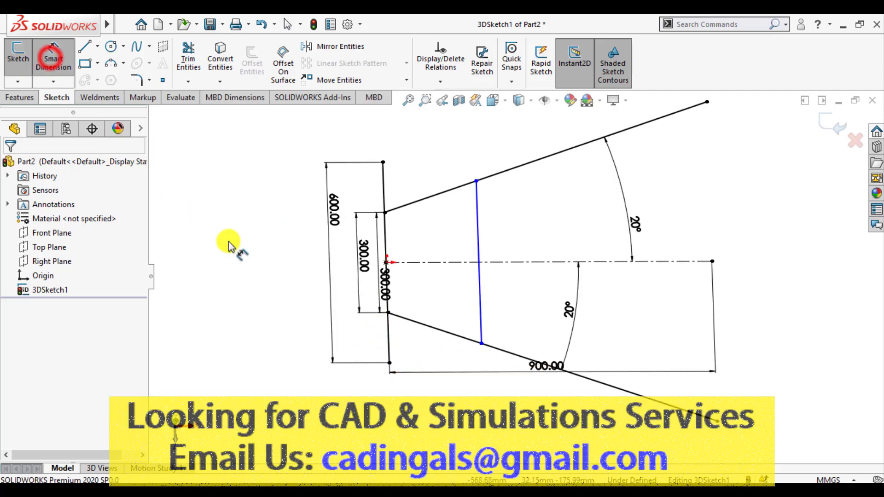
{"action": "left_click", "coordinate": [387, 344]}
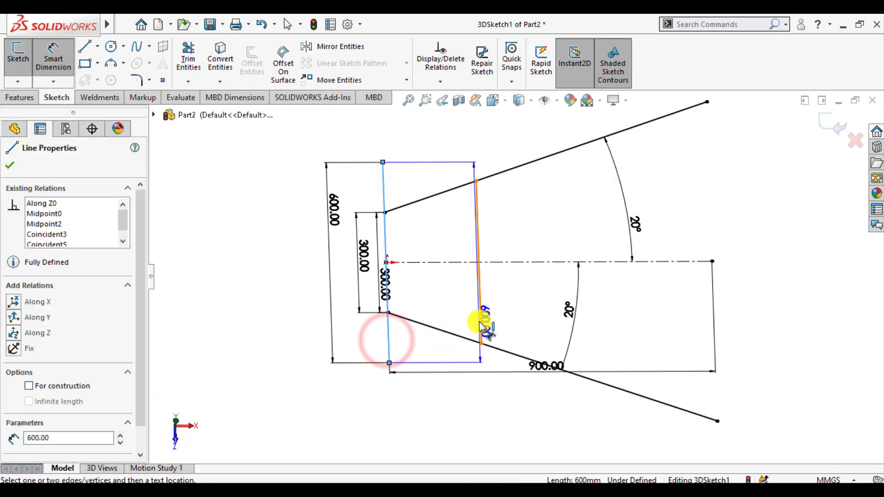
{"action": "left_click", "coordinate": [479, 322]}
{"action": "left_click", "coordinate": [453, 404]}
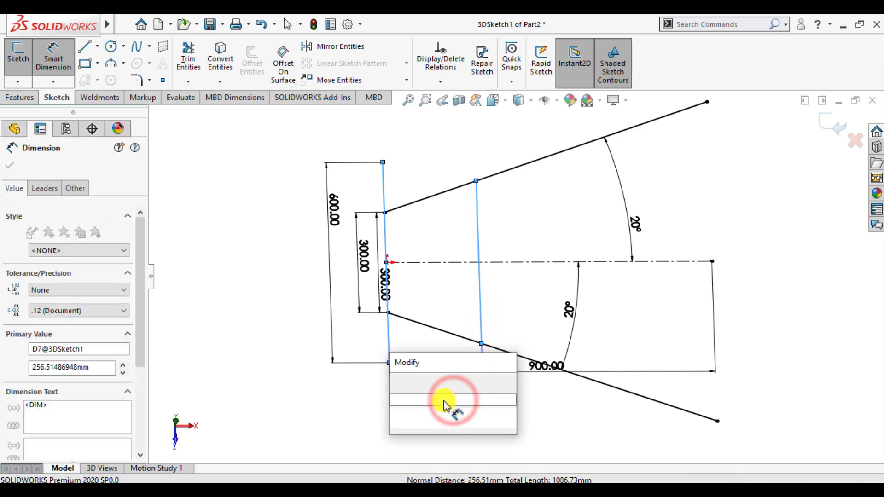
{"action": "type", "text": "300"}
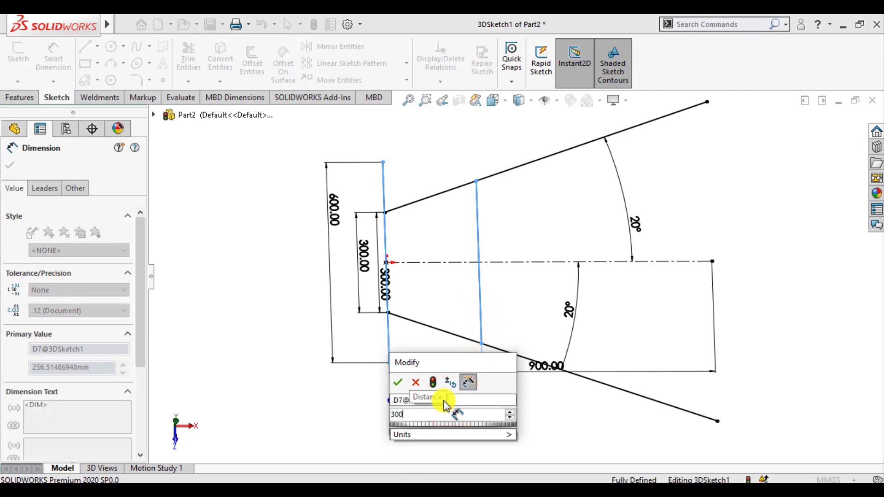
{"action": "key", "text": "Return"}
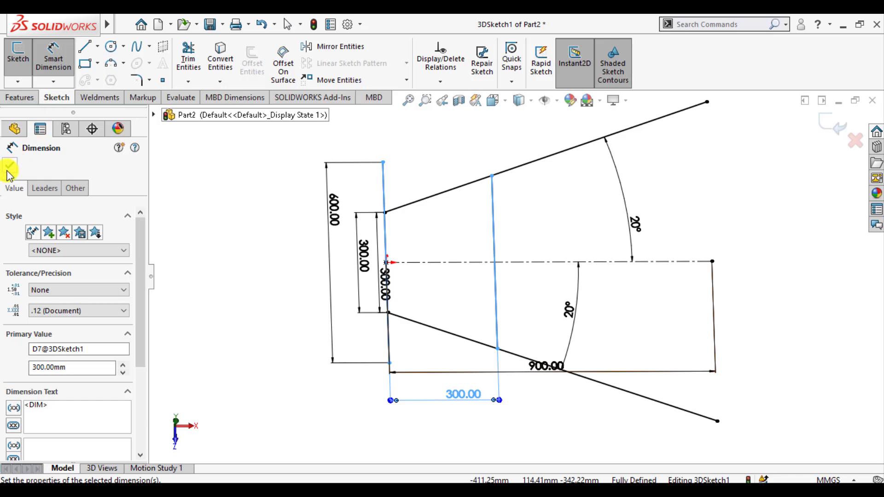
{"action": "left_click", "coordinate": [9, 169]}
Step: Space out the 600 mm dimension and the two 300 mm dimensions beside the base line so they do not overlap
{"action": "left_click_drag", "start_coordinate": [333, 214], "coordinate": [286, 236]}
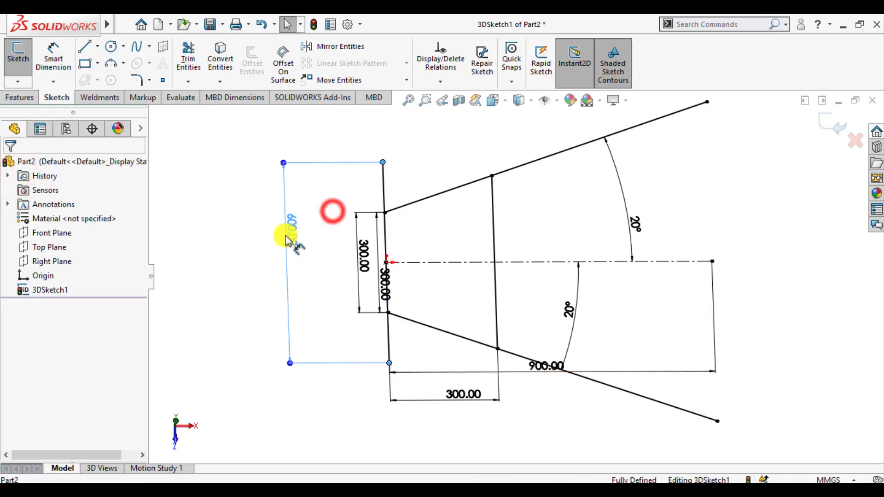
{"action": "left_click_drag", "start_coordinate": [362, 266], "coordinate": [331, 276]}
{"action": "left_click_drag", "start_coordinate": [382, 290], "coordinate": [360, 276]}
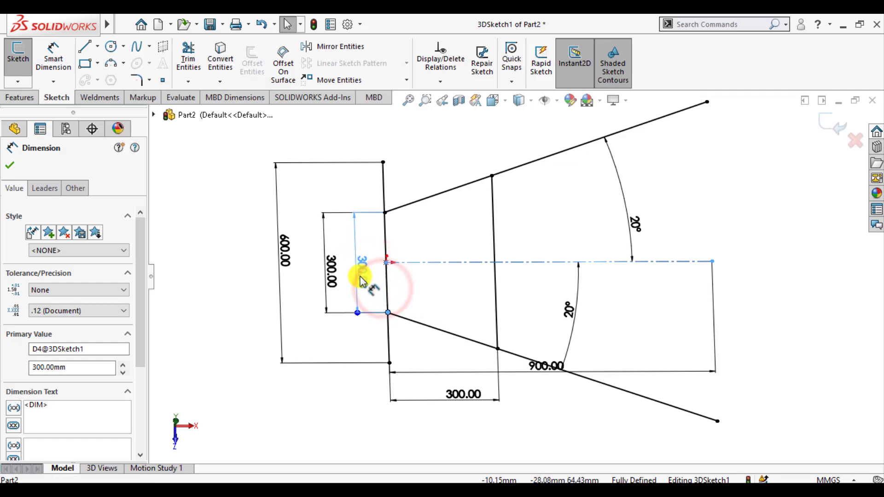
{"action": "left_click", "coordinate": [315, 417]}
Step: Sketch a vertical line about 430 mm long along Y from the origin, on the XY plane
{"action": "mouse_move", "coordinate": [318, 415]}
{"action": "middle_mouse_down"}
{"action": "mouse_move", "coordinate": [317, 345]}
{"action": "mouse_move", "coordinate": [282, 297]}
{"action": "mouse_move", "coordinate": [278, 371]}
{"action": "mouse_move", "coordinate": [292, 309]}
{"action": "mouse_move", "coordinate": [401, 221]}
{"action": "mouse_move", "coordinate": [414, 187]}
{"action": "middle_mouse_up"}
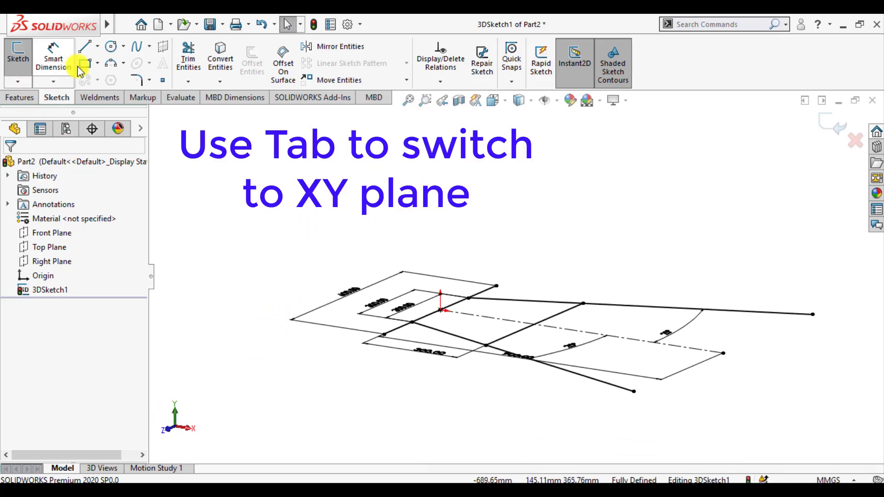
{"action": "left_click", "coordinate": [88, 48]}
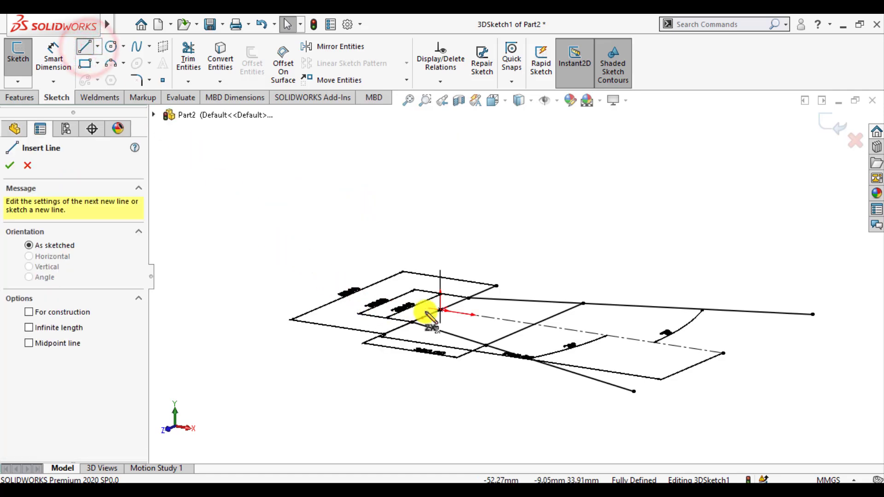
{"action": "left_click", "coordinate": [440, 312]}
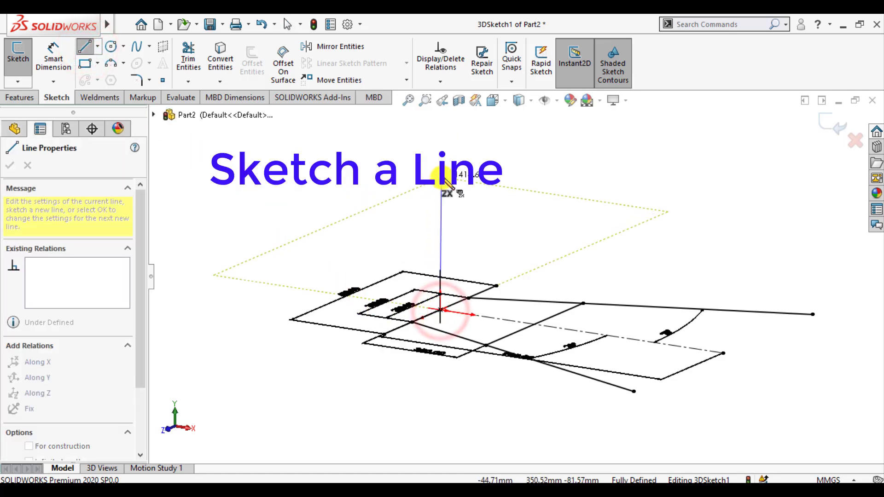
{"action": "middle_click_drag", "start_coordinate": [443, 183], "coordinate": [443, 154]}
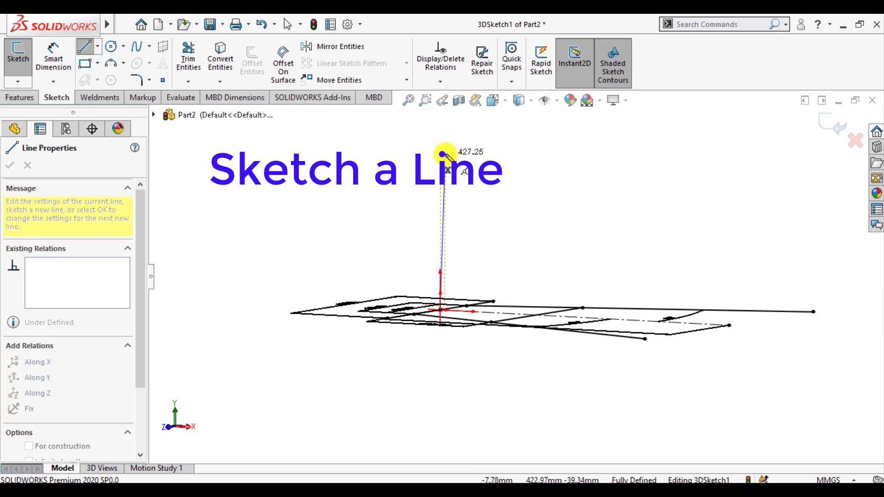
{"action": "left_click", "coordinate": [441, 153]}
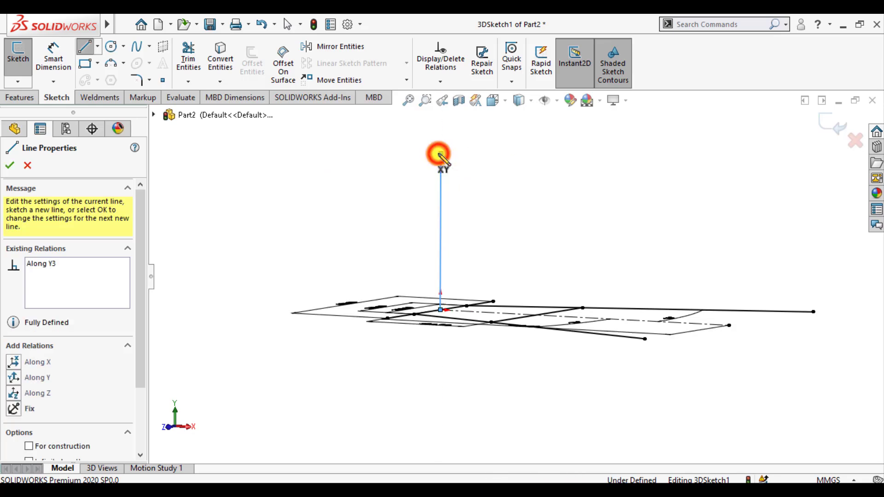
{"action": "key", "text": "Escape"}
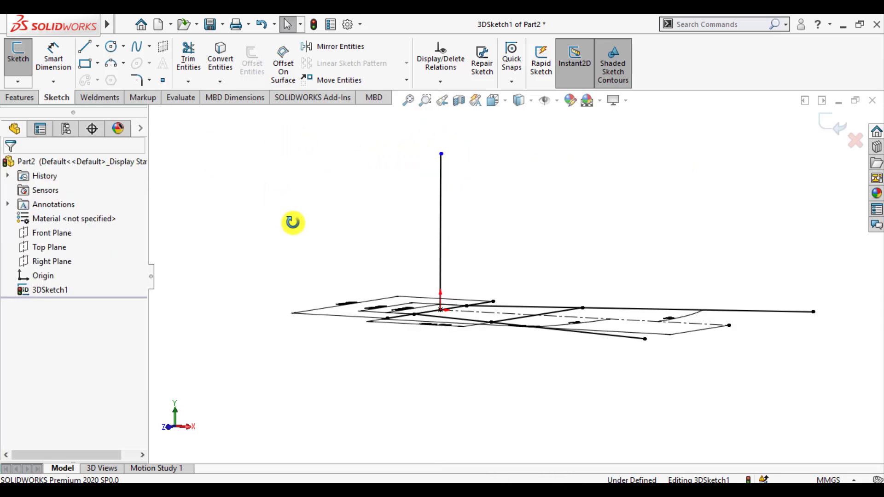
Step: Dimension the vertical line's length and set it to 900 mm
{"action": "middle_click_drag", "start_coordinate": [293, 223], "coordinate": [276, 224]}
{"action": "left_click", "coordinate": [53, 54]}
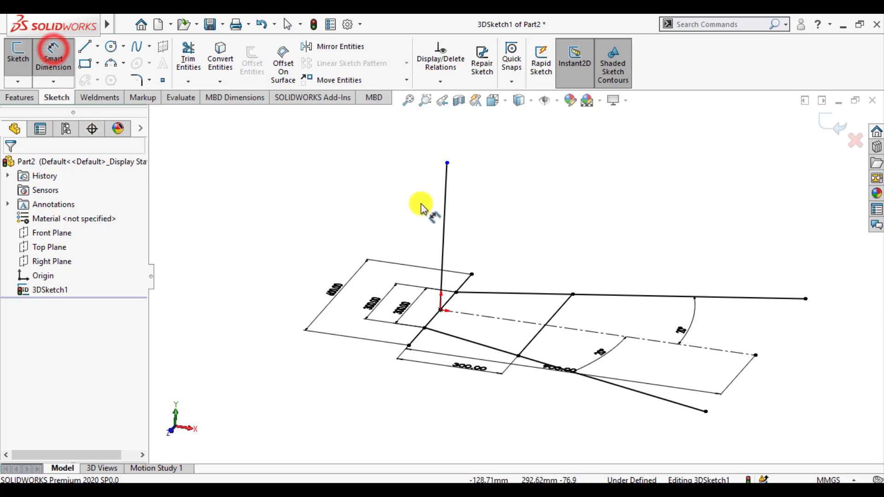
{"action": "left_click", "coordinate": [444, 215]}
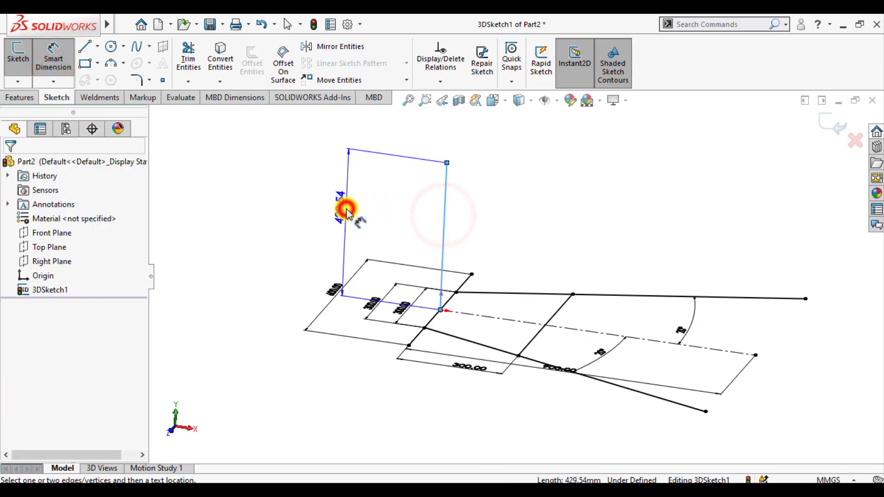
{"action": "left_click", "coordinate": [346, 209]}
{"action": "type", "text": "900"}
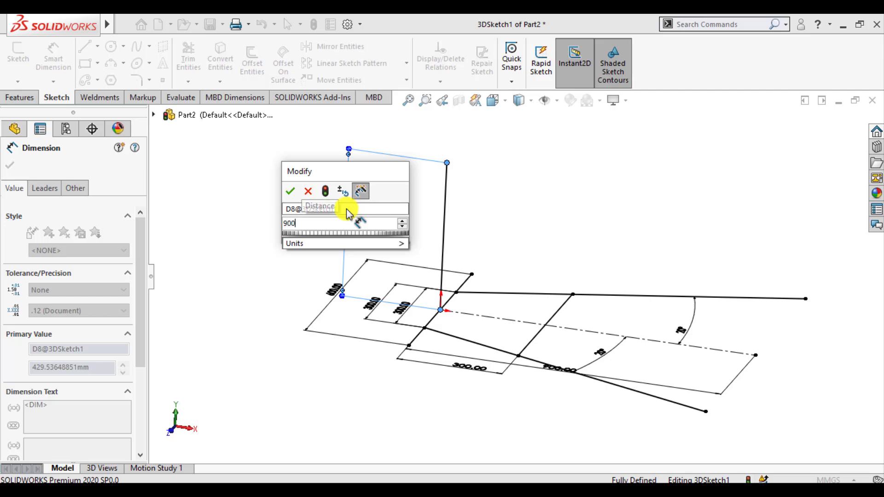
{"action": "key", "text": "Return"}
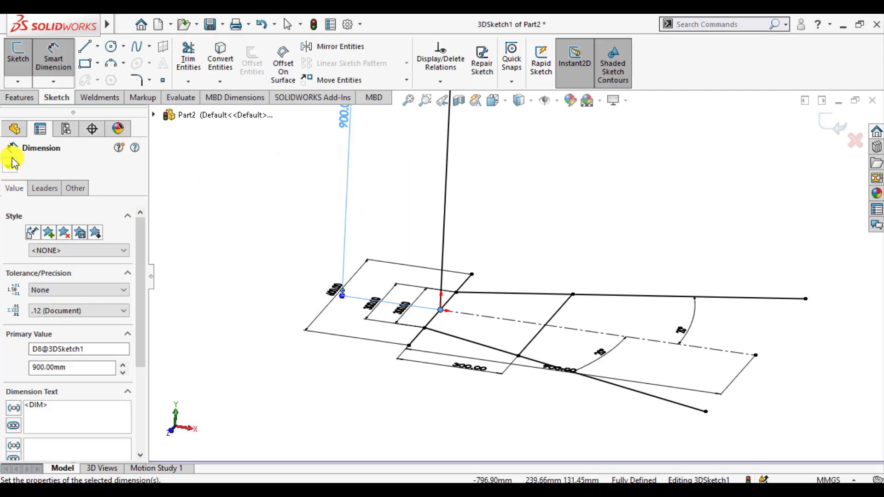
{"action": "left_click", "coordinate": [9, 167]}
{"action": "key", "text": "f"}
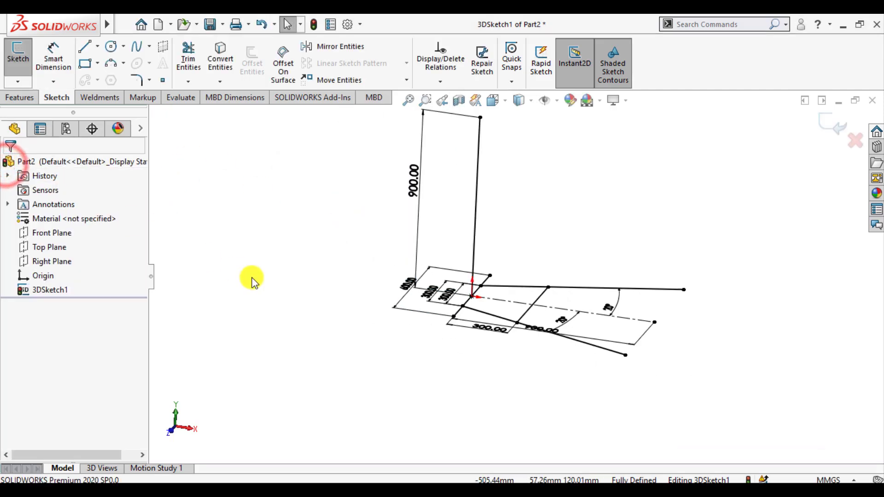
Step: Exit the 3D sketch and start an iso square tube 40 x 40 x 4 structural member along the 600 mm line
{"action": "left_click", "coordinate": [828, 129]}
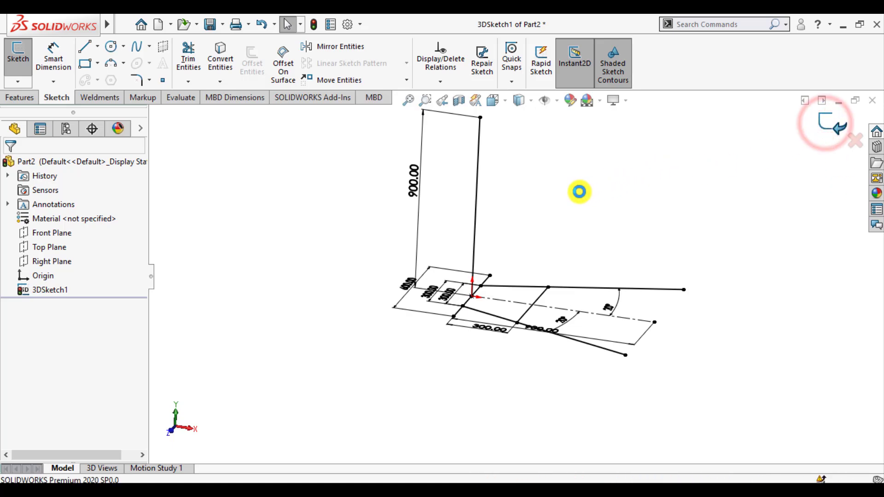
{"action": "left_click", "coordinate": [571, 195]}
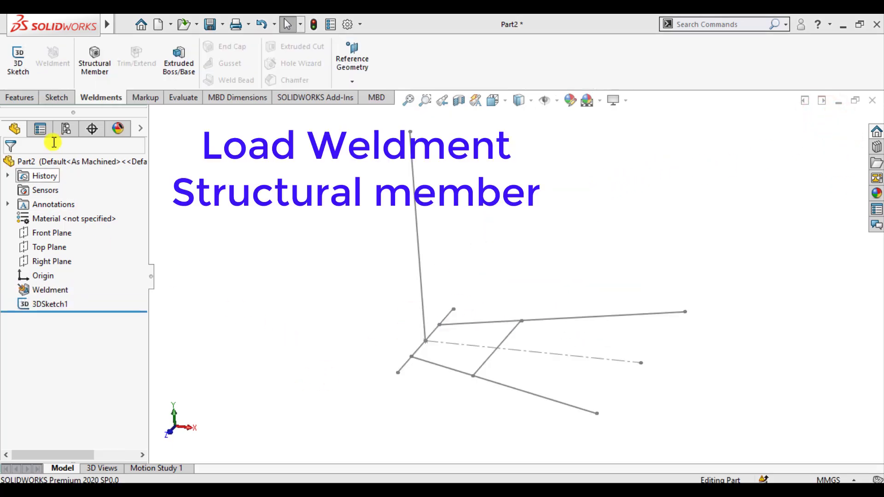
{"action": "left_click", "coordinate": [93, 61]}
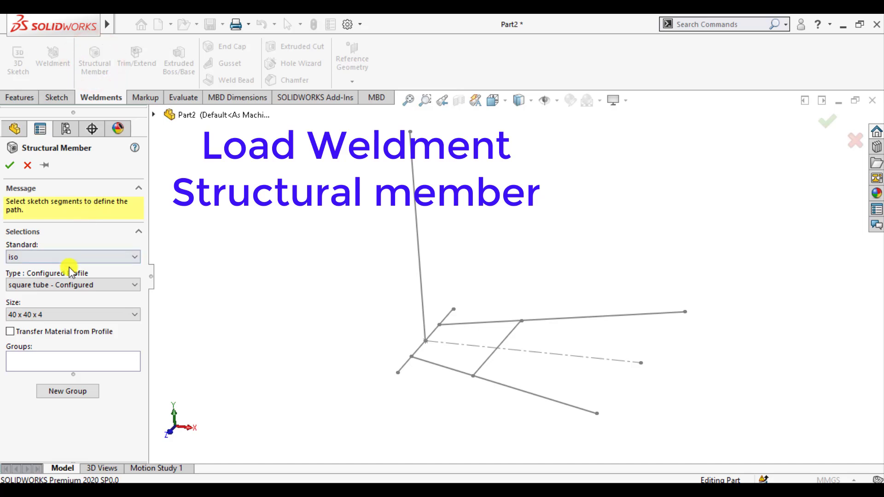
{"action": "left_click", "coordinate": [45, 362]}
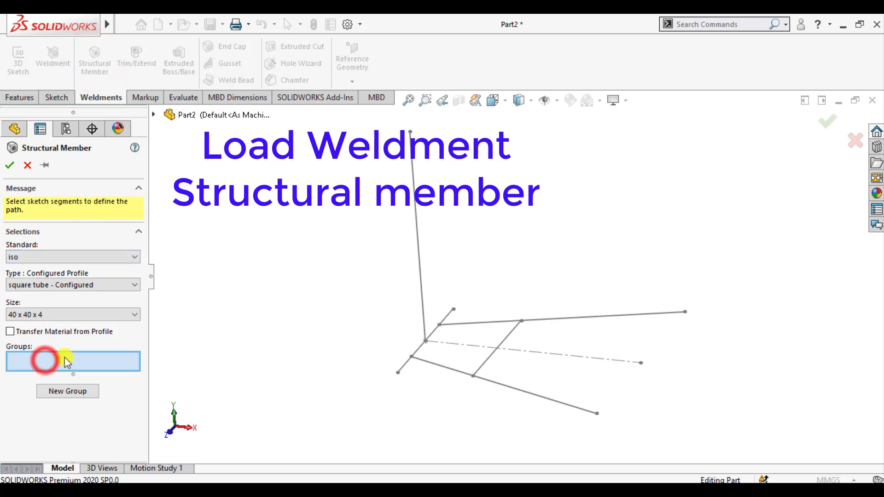
{"action": "left_click", "coordinate": [436, 332]}
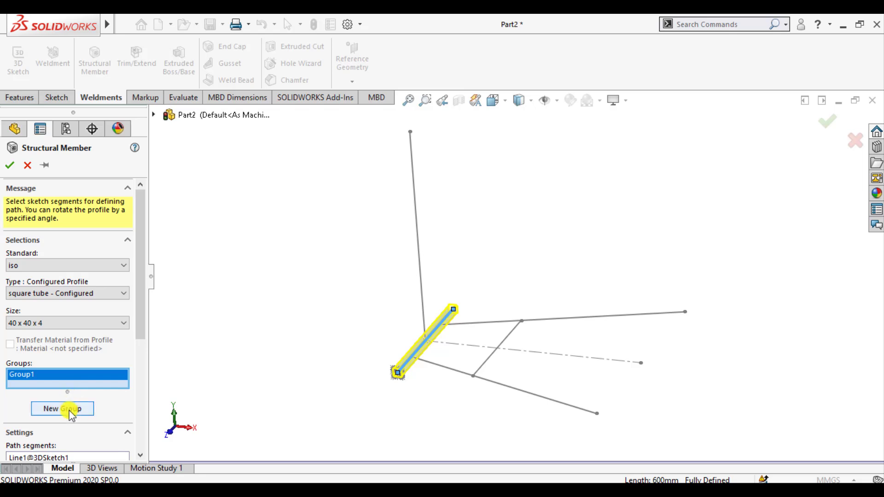
Step: Add three separate groups to the structural member: one for each sloping line and one for the cross line
{"action": "left_click", "coordinate": [69, 411]}
{"action": "left_click", "coordinate": [460, 374]}
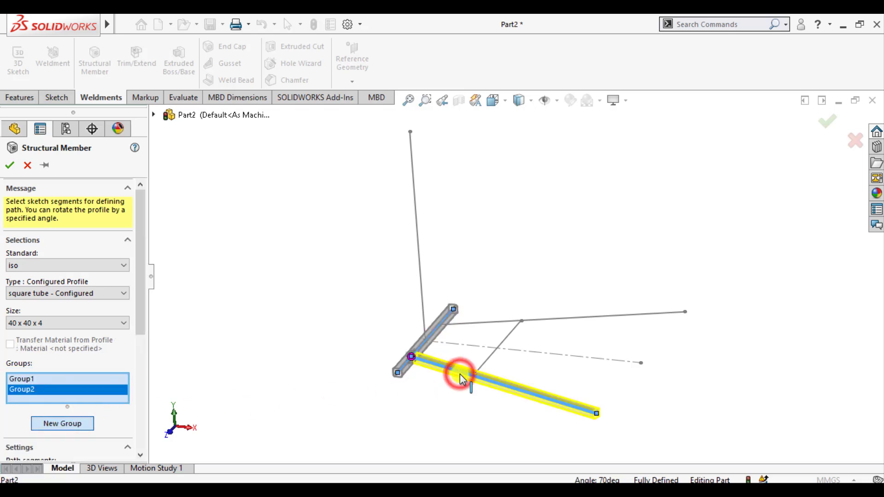
{"action": "left_click", "coordinate": [63, 422]}
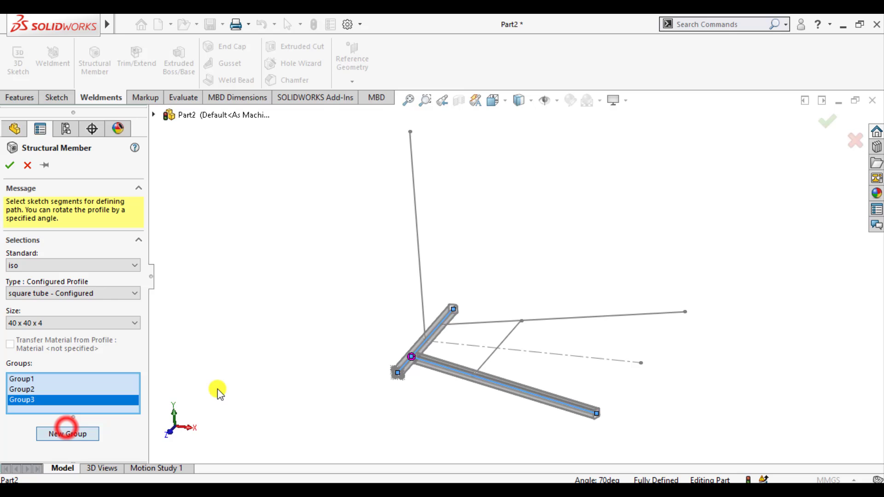
{"action": "left_click", "coordinate": [485, 322]}
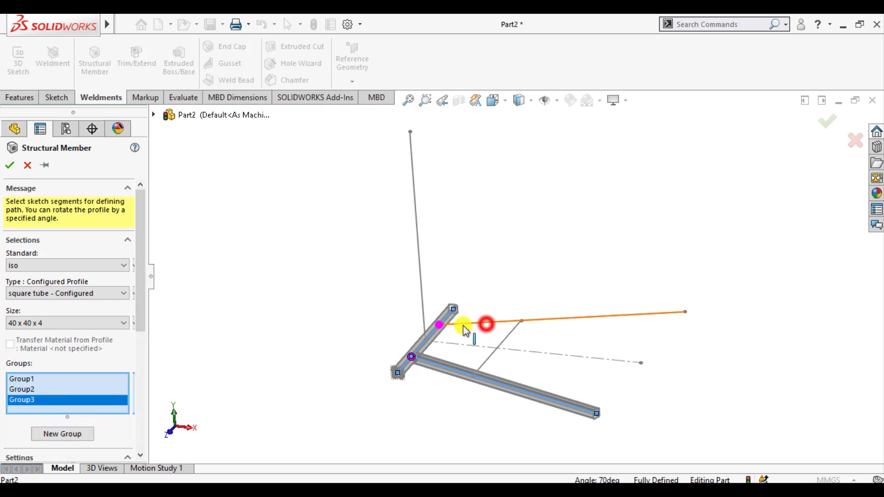
{"action": "left_click", "coordinate": [70, 435]}
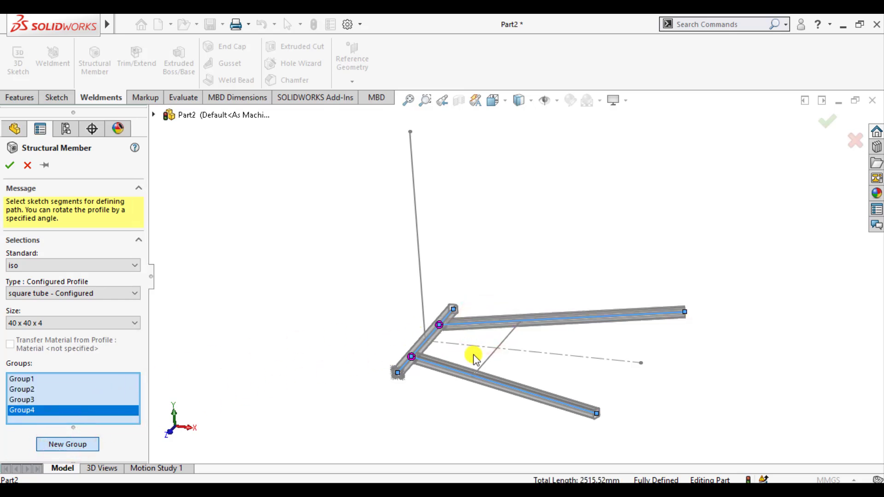
{"action": "left_click", "coordinate": [491, 359]}
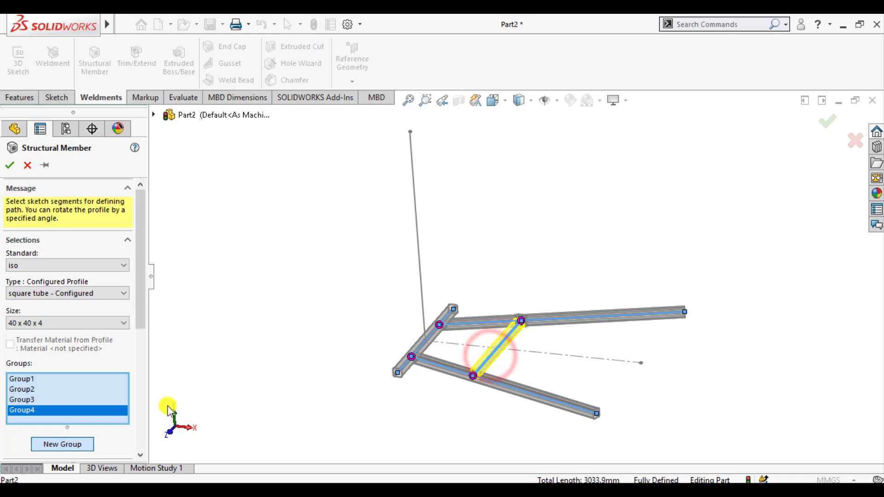
Step: Add a fifth group for the vertical line and create the structural members
{"action": "left_click", "coordinate": [64, 445]}
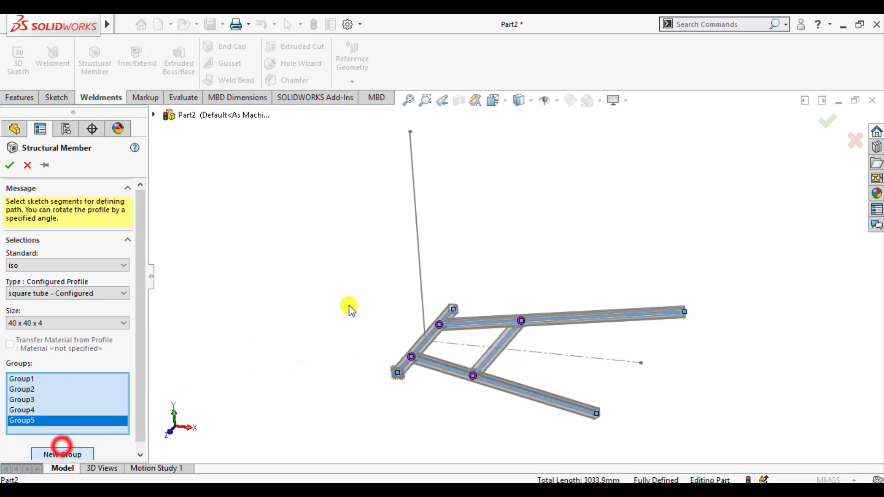
{"action": "left_click", "coordinate": [421, 277]}
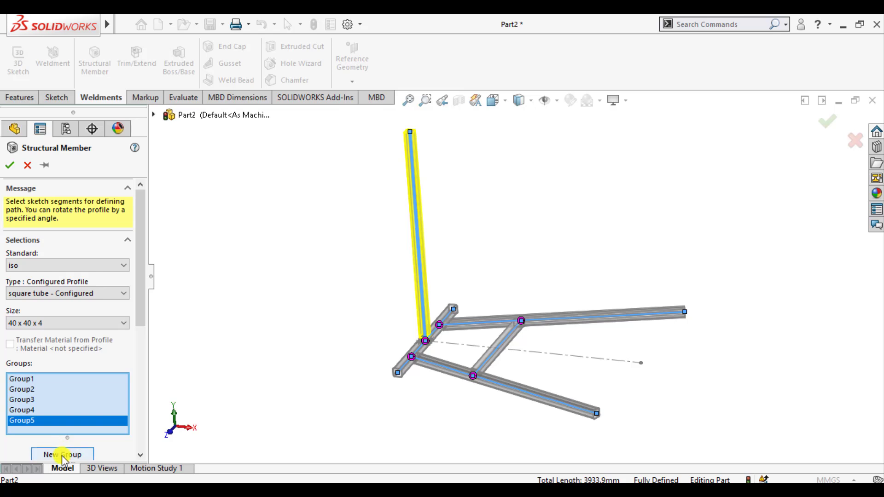
{"action": "left_click_drag", "start_coordinate": [140, 299], "coordinate": [141, 337]}
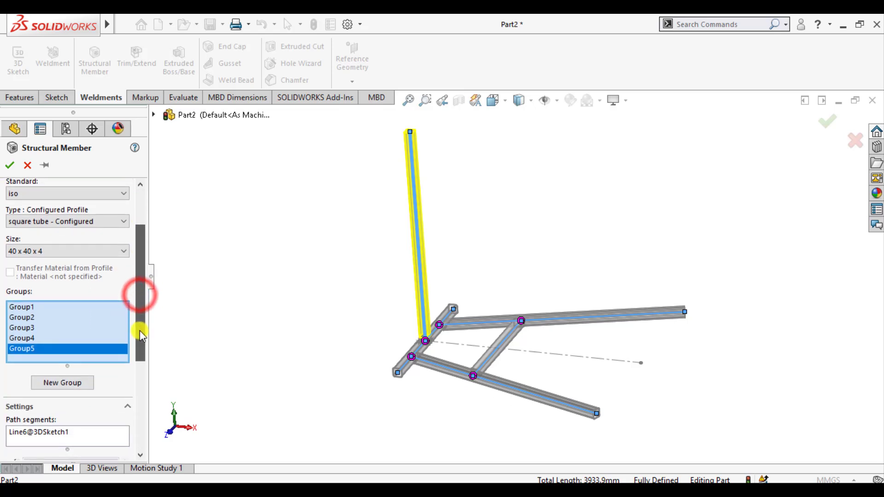
{"action": "left_click", "coordinate": [10, 166]}
{"action": "left_click", "coordinate": [276, 293]}
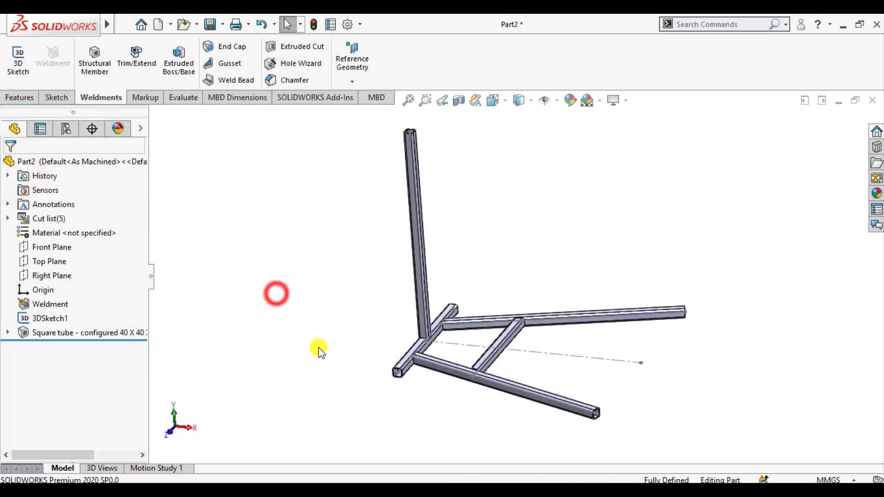
Step: Open the profile sketch of the square tube feature for editing
{"action": "mouse_move", "coordinate": [319, 349]}
{"action": "middle_mouse_down"}
{"action": "mouse_move", "coordinate": [330, 310]}
{"action": "mouse_move", "coordinate": [314, 345]}
{"action": "middle_mouse_up"}
{"action": "scroll", "coordinate": [314, 346], "scroll_direction": "up", "scroll_amount": 2}
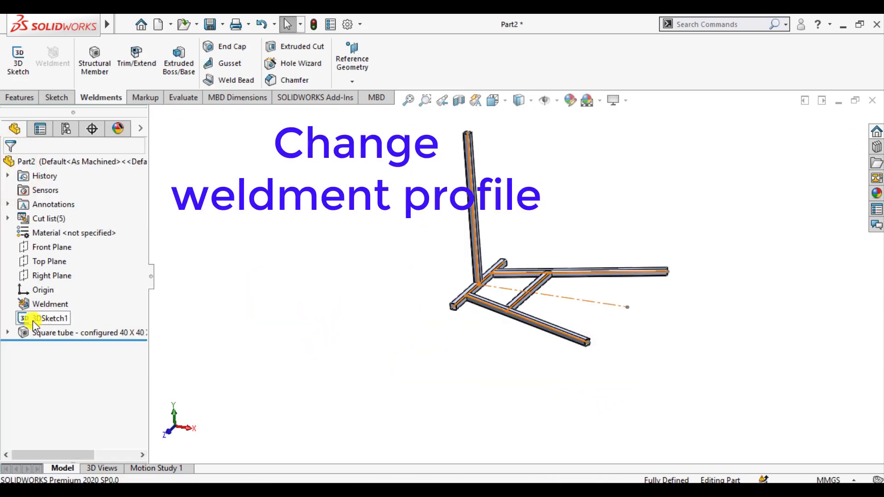
{"action": "left_click", "coordinate": [8, 333]}
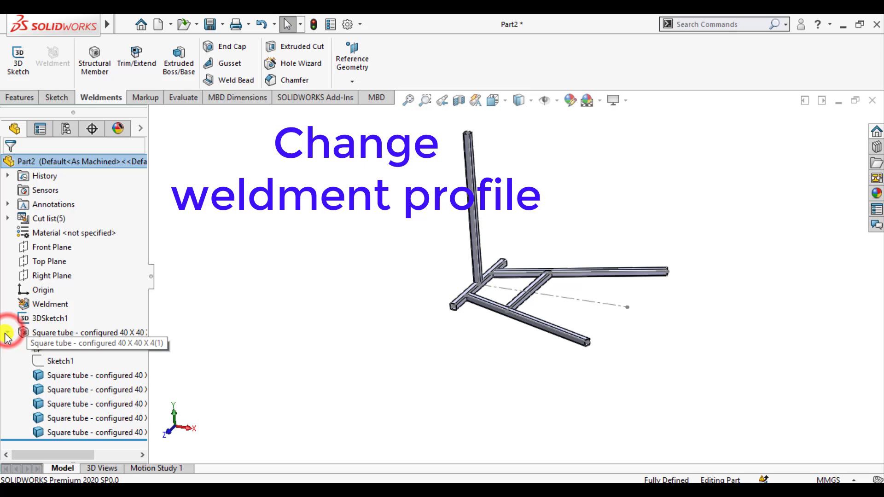
{"action": "left_click", "coordinate": [66, 364]}
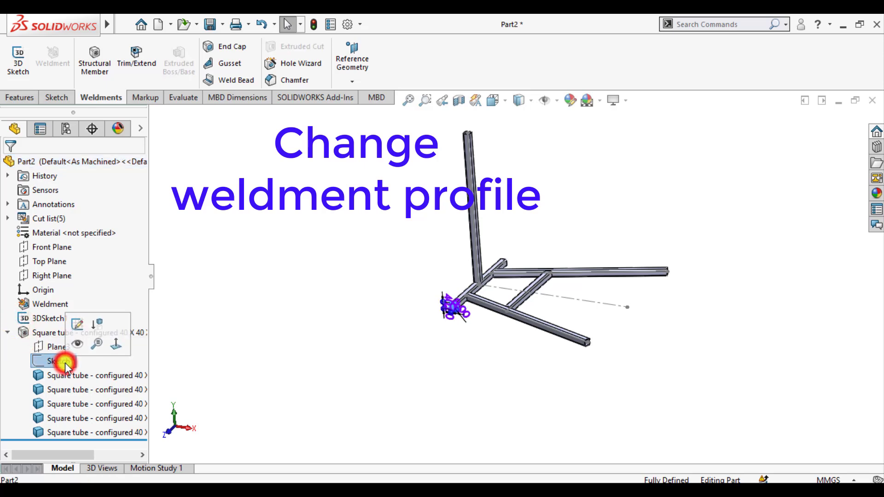
{"action": "left_click", "coordinate": [79, 321]}
Step: Set the tube profile's wall thickness to 3.2 mm
{"action": "scroll", "coordinate": [384, 231], "scroll_direction": "up", "scroll_amount": 3}
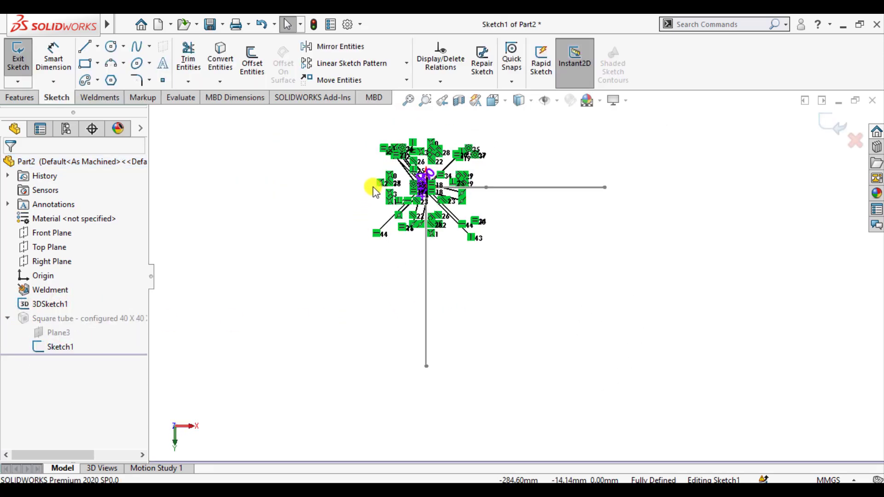
{"action": "scroll", "coordinate": [405, 194], "scroll_direction": "down", "scroll_amount": 8}
{"action": "scroll", "coordinate": [491, 235], "scroll_direction": "down", "scroll_amount": 10}
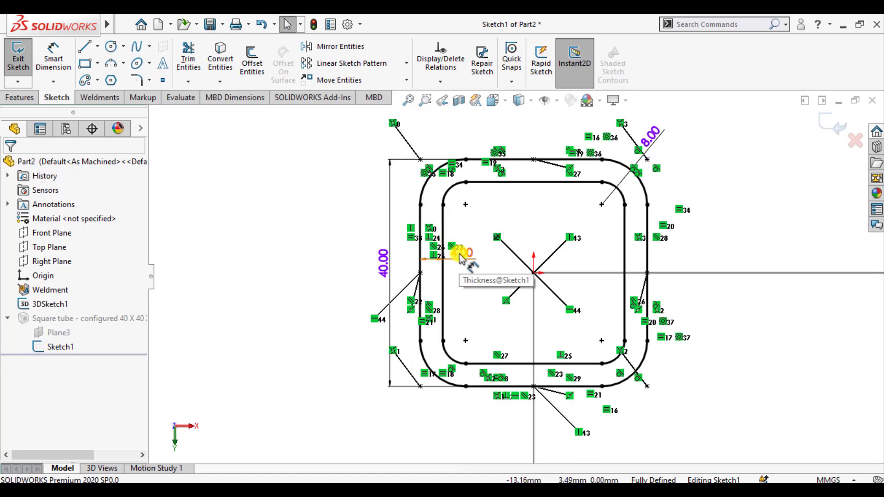
{"action": "double_click", "coordinate": [460, 256]}
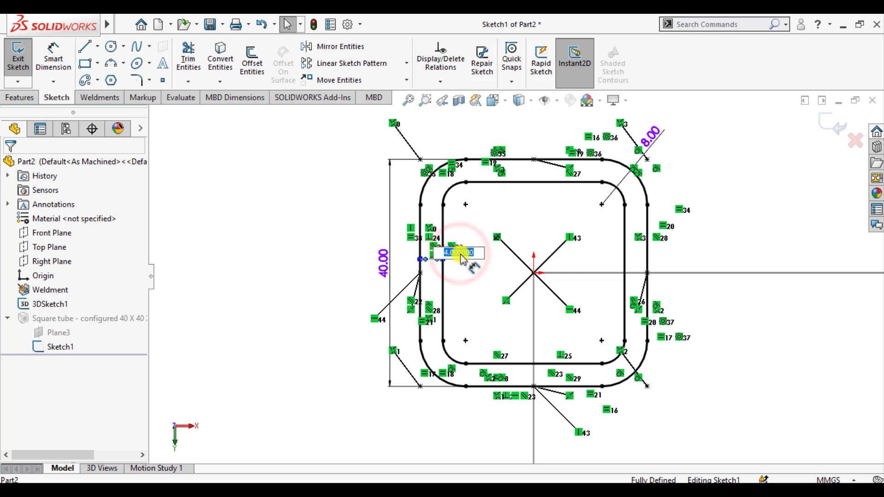
{"action": "type", "text": "3.2"}
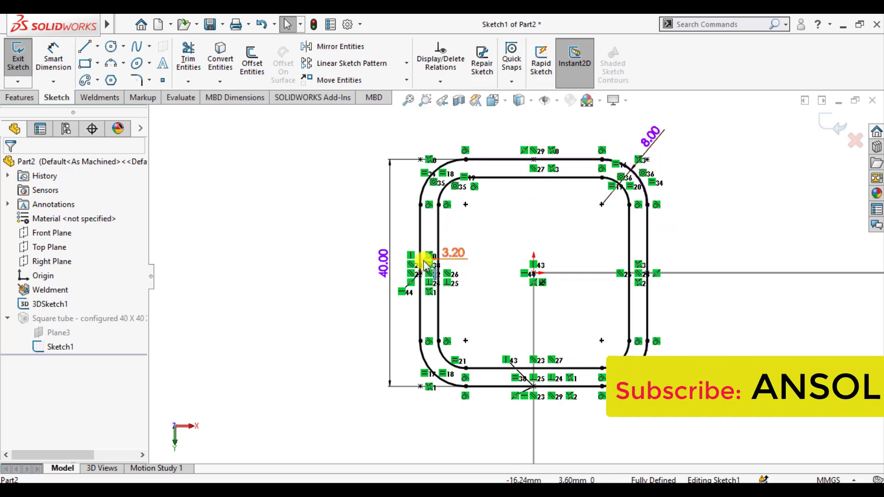
Step: Set the tube profile's outer side dimension to 60 mm and exit the profile sketch
{"action": "left_click", "coordinate": [383, 267]}
{"action": "key", "text": "BackSpace"}
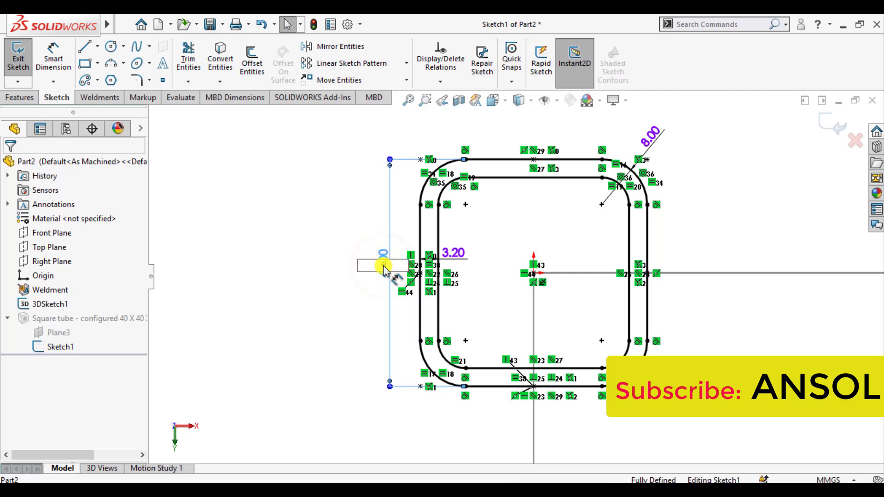
{"action": "type", "text": "60"}
{"action": "key", "text": "Return"}
{"action": "left_click", "coordinate": [436, 278]}
{"action": "scroll", "coordinate": [451, 277], "scroll_direction": "up", "scroll_amount": 3}
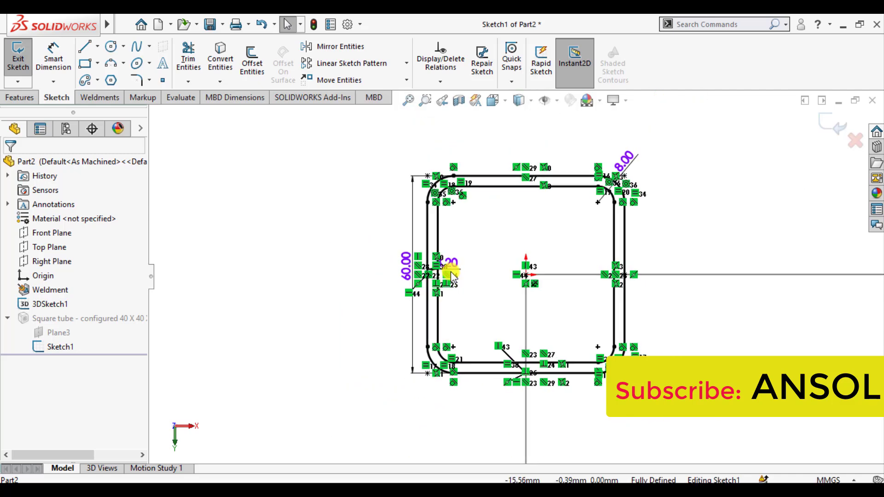
{"action": "left_click", "coordinate": [832, 126]}
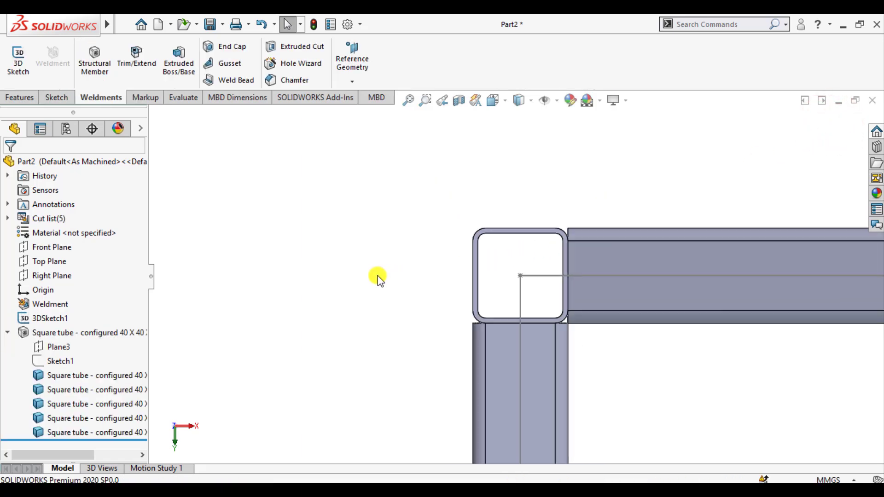
Step: Open the frame's 3D sketch for editing
{"action": "scroll", "coordinate": [373, 277], "scroll_direction": "up", "scroll_amount": 12}
{"action": "middle_click_drag", "start_coordinate": [476, 323], "coordinate": [465, 221]}
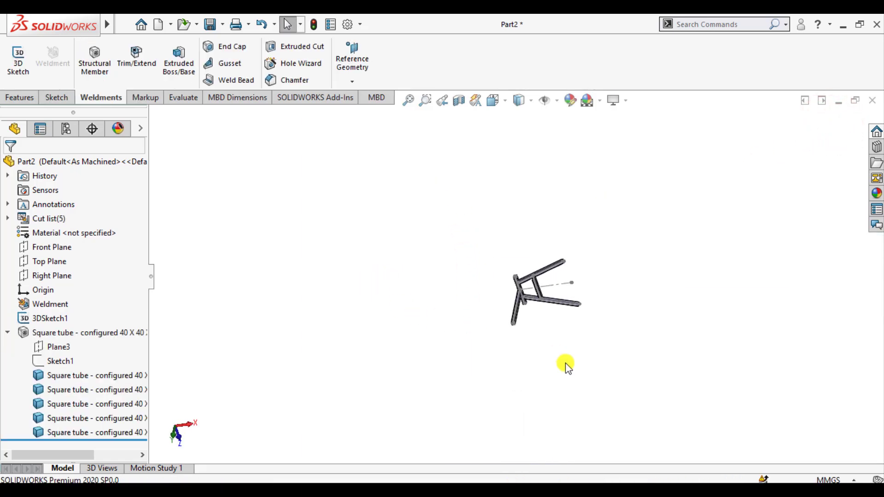
{"action": "mouse_move", "coordinate": [567, 365]}
{"action": "middle_mouse_down"}
{"action": "mouse_move", "coordinate": [544, 302]}
{"action": "mouse_move", "coordinate": [456, 229]}
{"action": "mouse_move", "coordinate": [535, 270]}
{"action": "mouse_move", "coordinate": [532, 281]}
{"action": "mouse_move", "coordinate": [509, 236]}
{"action": "mouse_move", "coordinate": [470, 218]}
{"action": "mouse_move", "coordinate": [485, 225]}
{"action": "middle_mouse_up"}
{"action": "scroll", "coordinate": [532, 282], "scroll_direction": "down", "scroll_amount": 4}
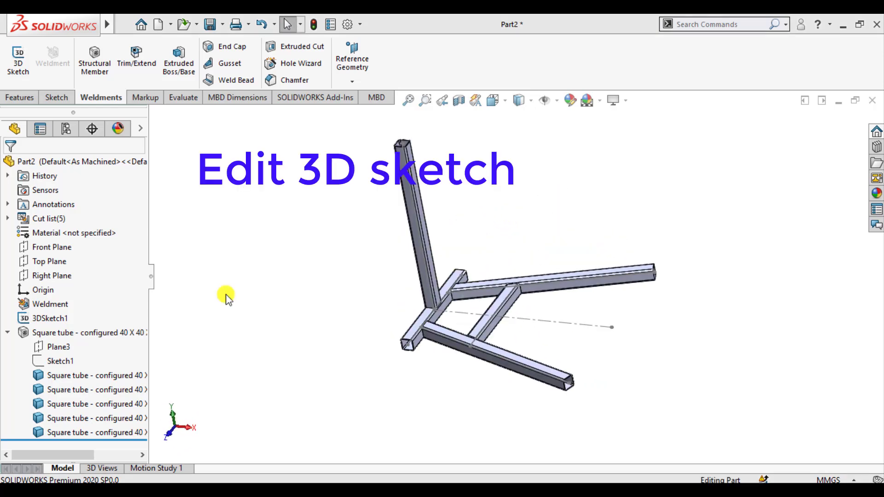
{"action": "left_click", "coordinate": [72, 319]}
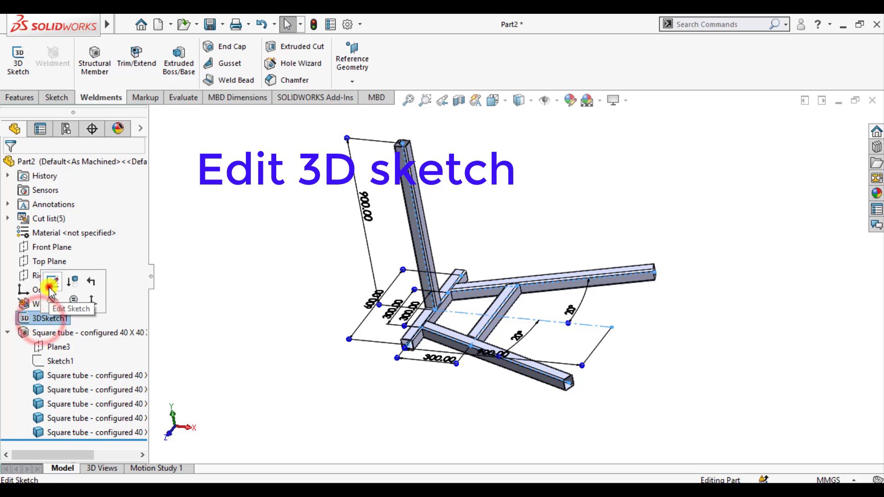
{"action": "left_click", "coordinate": [49, 288]}
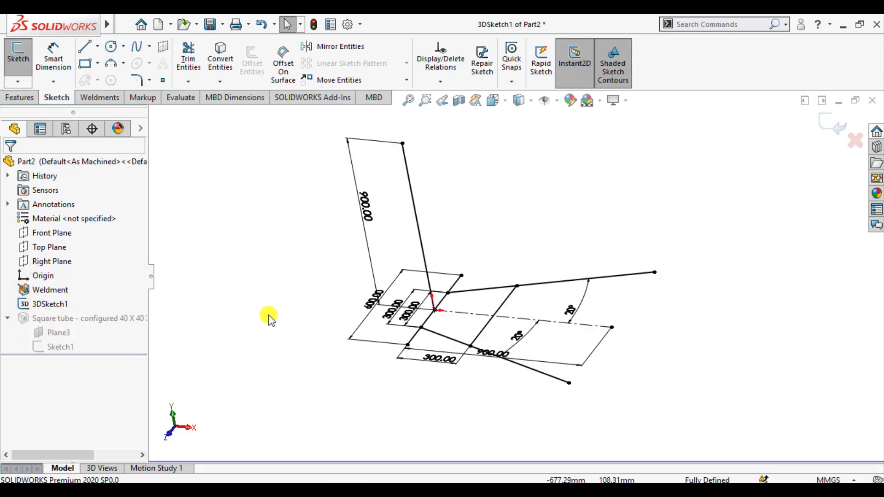
Step: Sketch an XY-plane brace line from about 411 mm up the vertical line down to where the cross line meets the centerline
{"action": "middle_click_drag", "start_coordinate": [265, 301], "coordinate": [261, 282]}
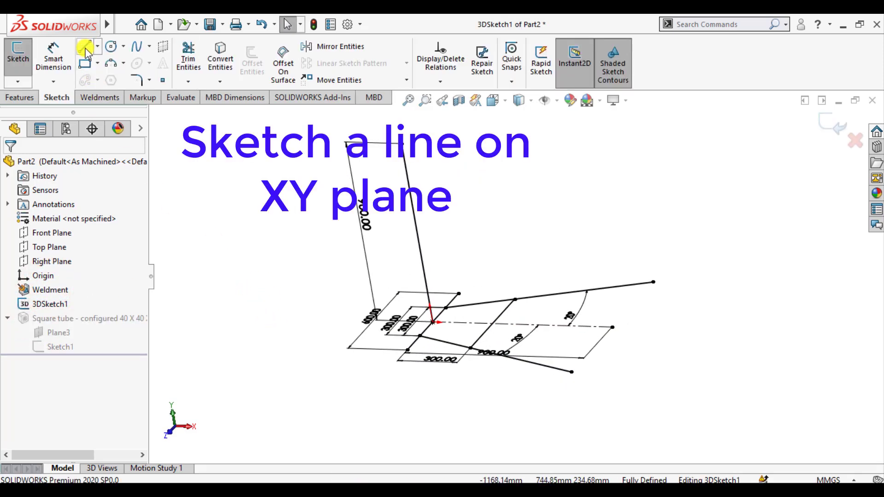
{"action": "mouse_move", "coordinate": [292, 286]}
{"action": "middle_mouse_down"}
{"action": "mouse_move", "coordinate": [296, 276]}
{"action": "mouse_move", "coordinate": [325, 286]}
{"action": "middle_mouse_up"}
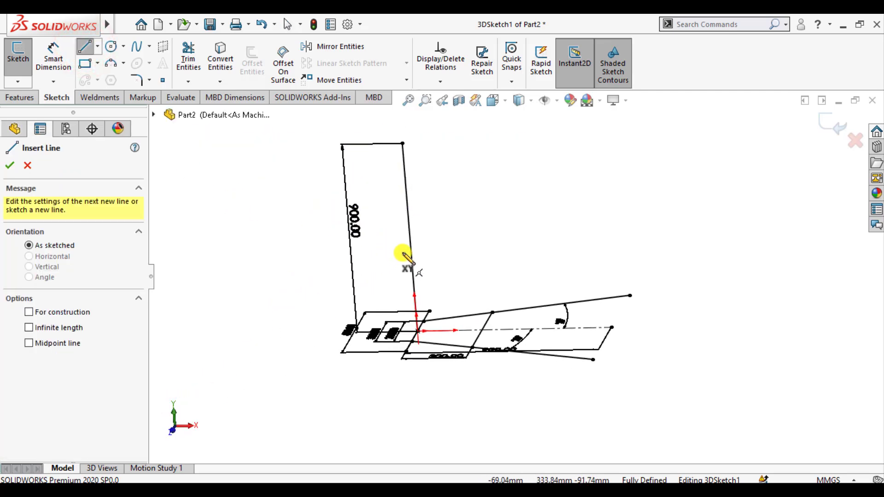
{"action": "left_click", "coordinate": [410, 239]}
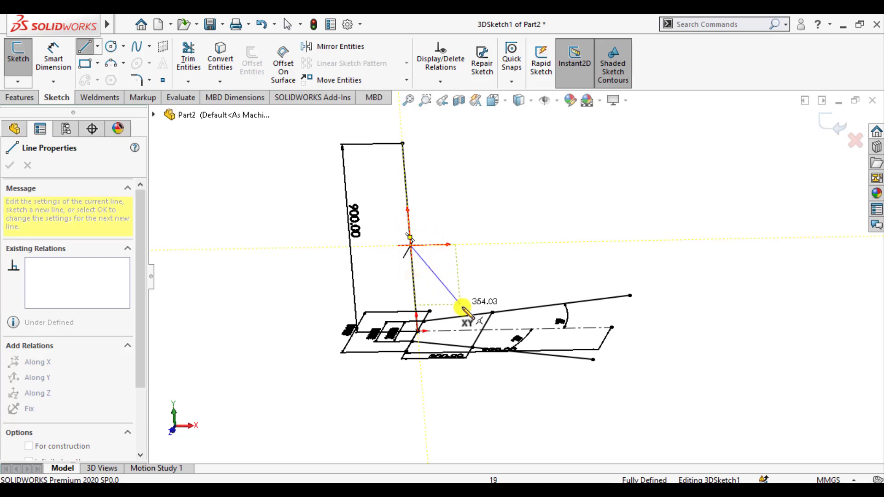
{"action": "left_click", "coordinate": [481, 331]}
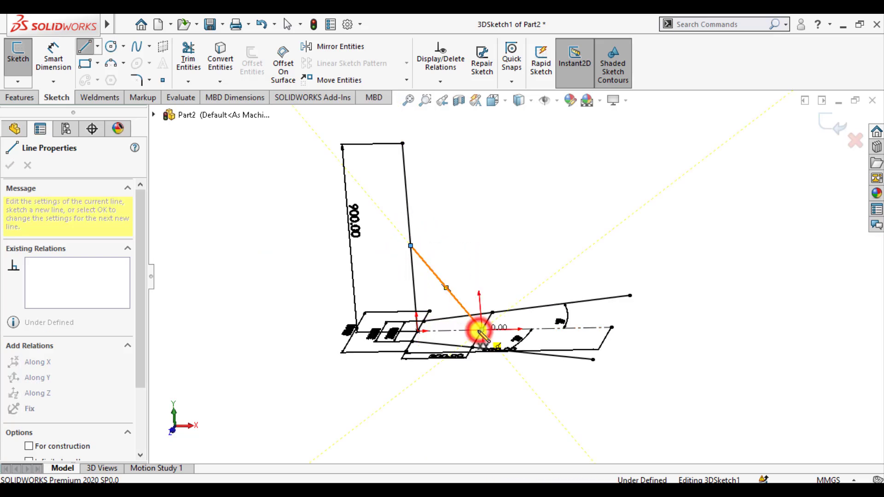
{"action": "key", "text": "Escape"}
{"action": "key", "text": "Escape"}
Step: Dimension the brace line's upper endpoint 450 mm above the origin and exit the 3D sketch
{"action": "mouse_move", "coordinate": [336, 314]}
{"action": "middle_mouse_down"}
{"action": "mouse_move", "coordinate": [306, 271]}
{"action": "mouse_move", "coordinate": [320, 300]}
{"action": "mouse_move", "coordinate": [340, 300]}
{"action": "mouse_move", "coordinate": [271, 299]}
{"action": "middle_mouse_up"}
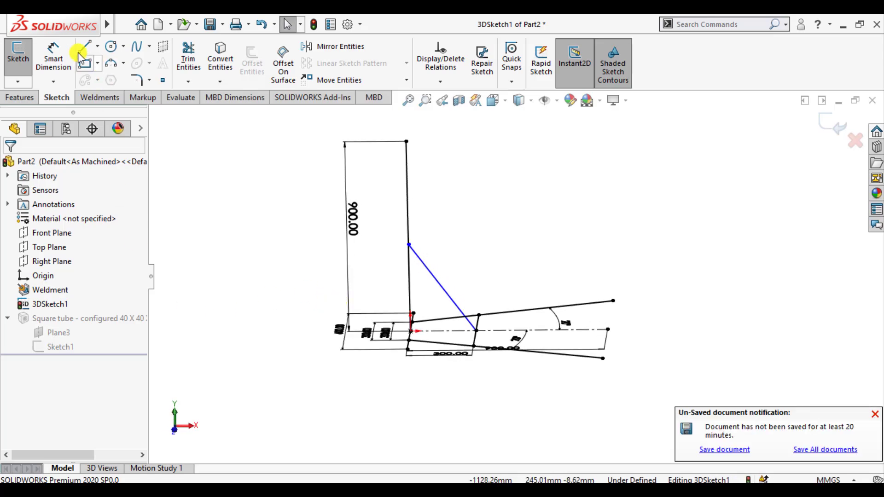
{"action": "left_click", "coordinate": [876, 414]}
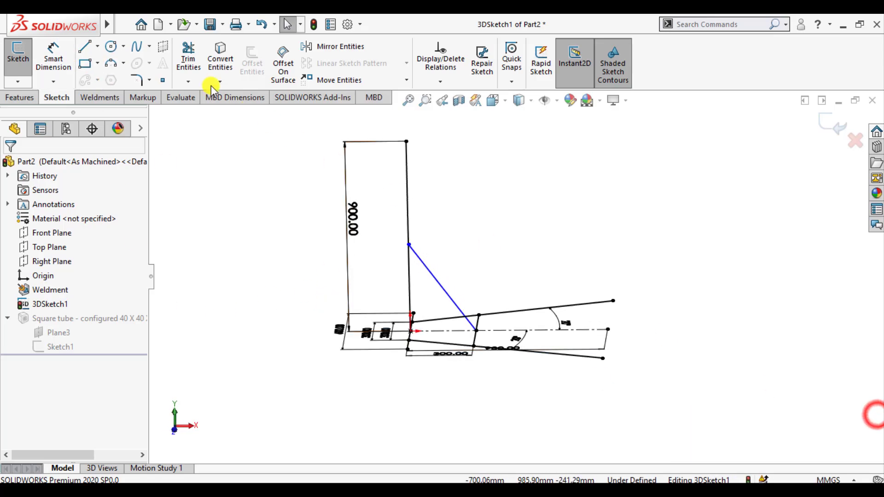
{"action": "left_click", "coordinate": [54, 55]}
{"action": "left_click", "coordinate": [411, 331]}
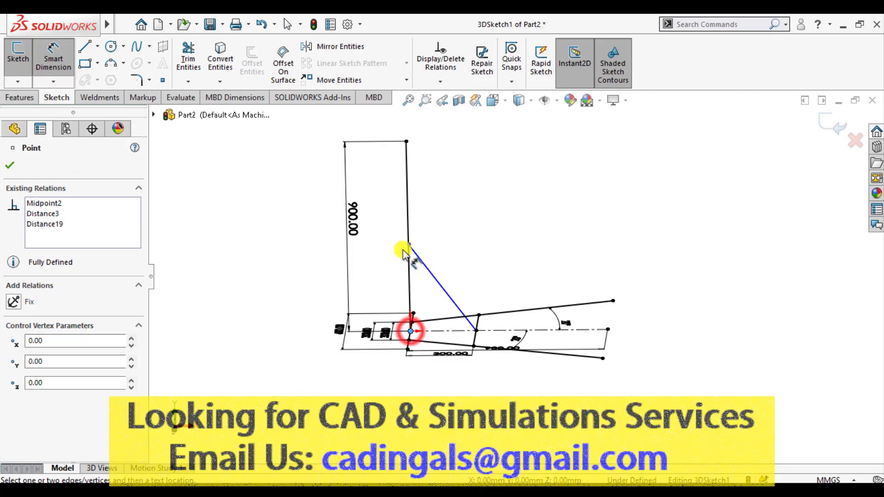
{"action": "left_click", "coordinate": [408, 244]}
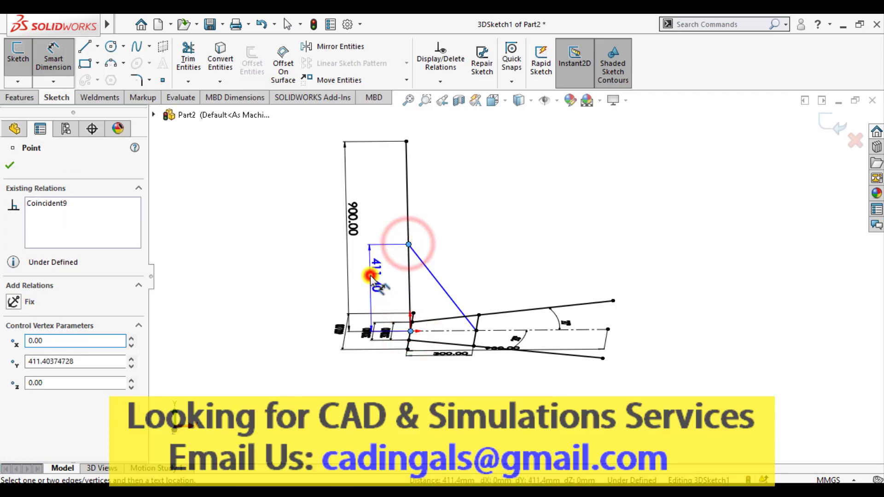
{"action": "left_click", "coordinate": [370, 275]}
{"action": "type", "text": "450"}
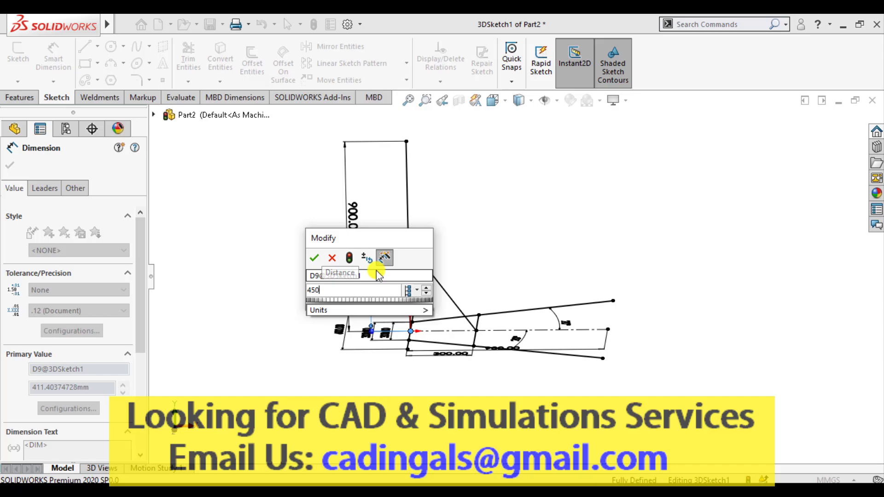
{"action": "key", "text": "Return"}
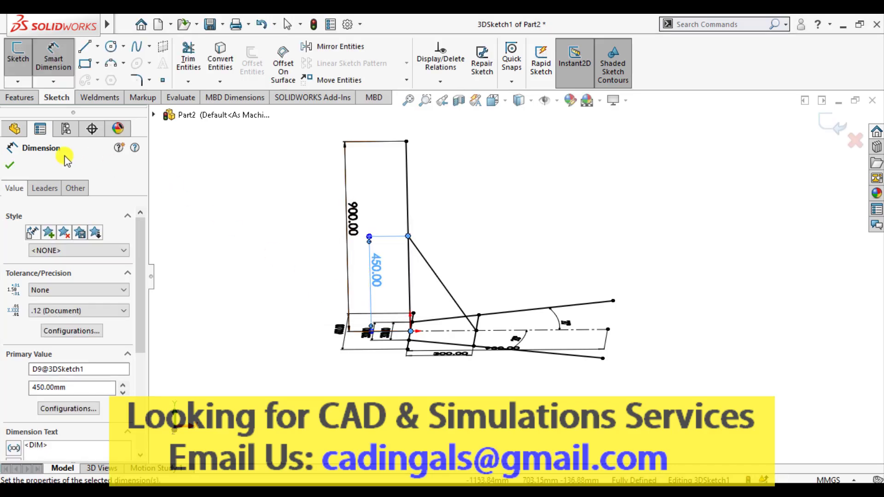
{"action": "left_click", "coordinate": [9, 165]}
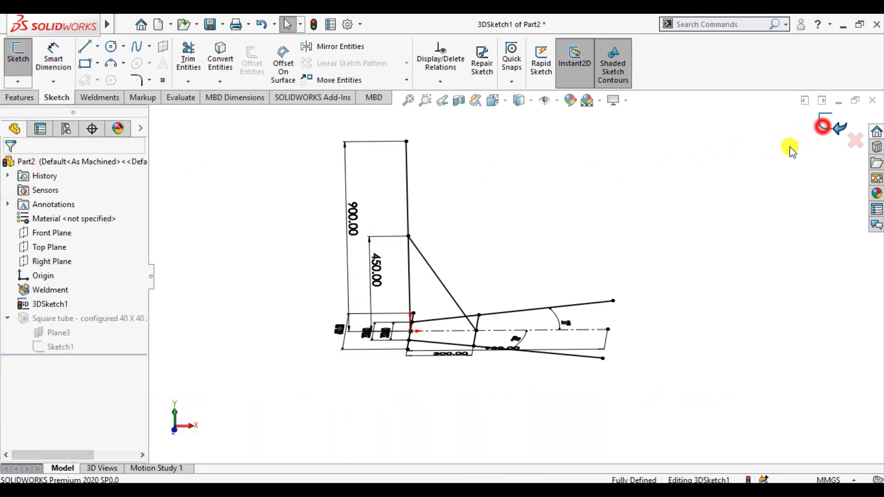
{"action": "left_click", "coordinate": [826, 125]}
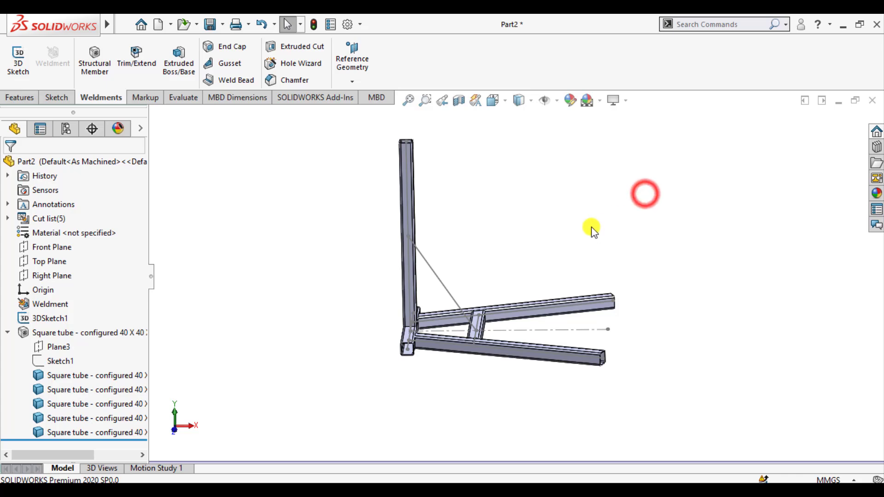
Step: Create an iso configured square tube structural member, size 30 x 30 x 2.6, along the diagonal brace line
{"action": "middle_click_drag", "start_coordinate": [594, 232], "coordinate": [567, 241]}
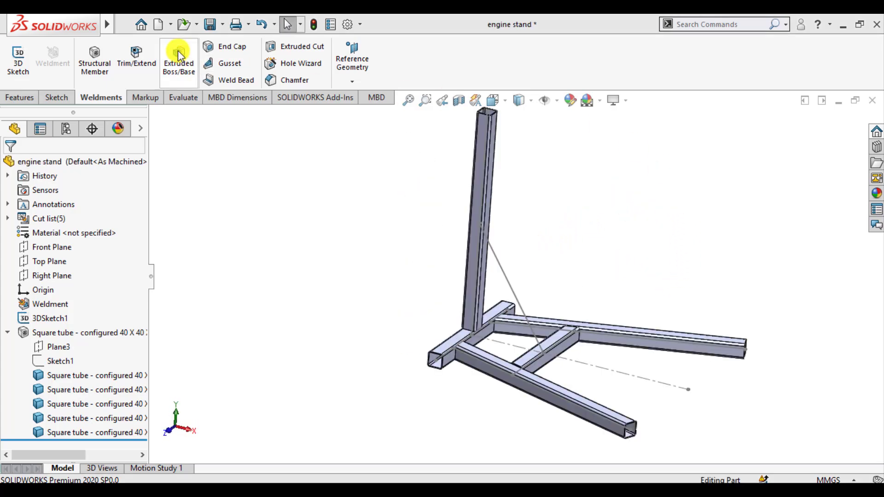
{"action": "left_click", "coordinate": [95, 57]}
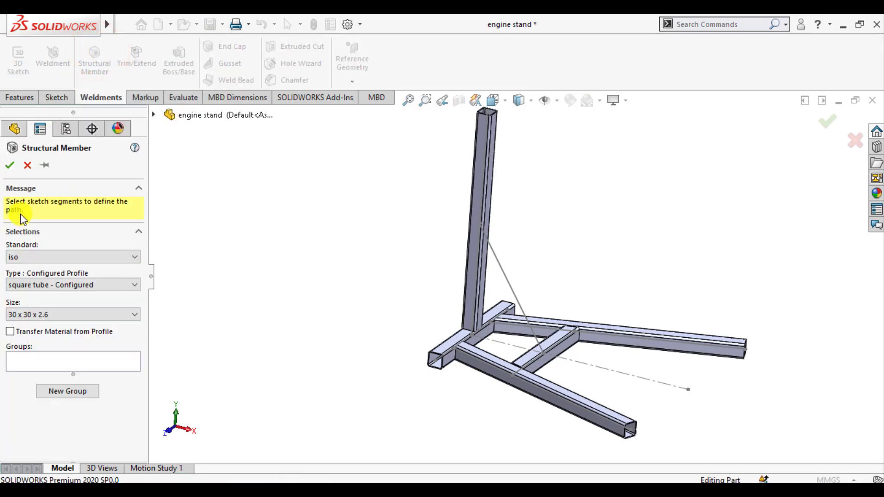
{"action": "left_click", "coordinate": [29, 364]}
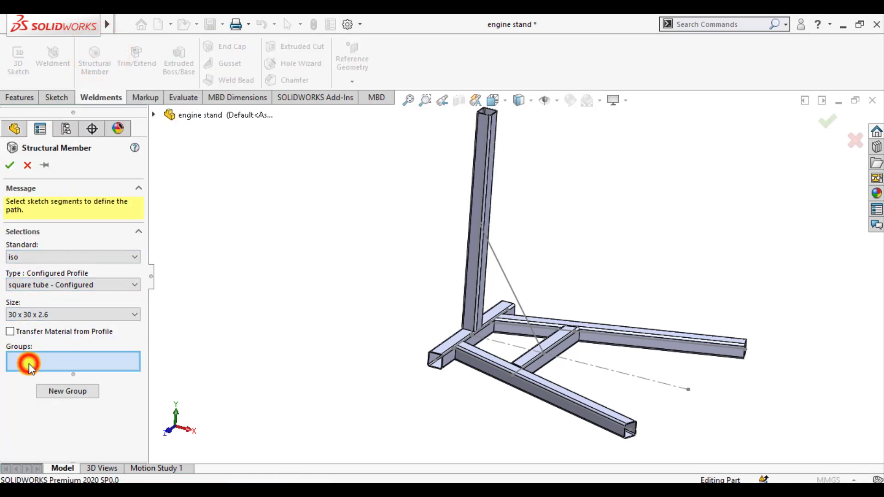
{"action": "left_click", "coordinate": [507, 277]}
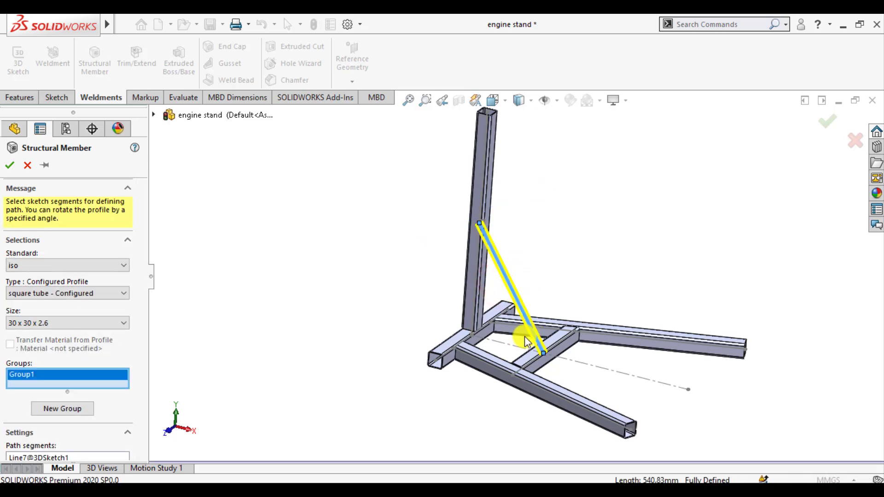
{"action": "scroll", "coordinate": [527, 341], "scroll_direction": "down", "scroll_amount": 4}
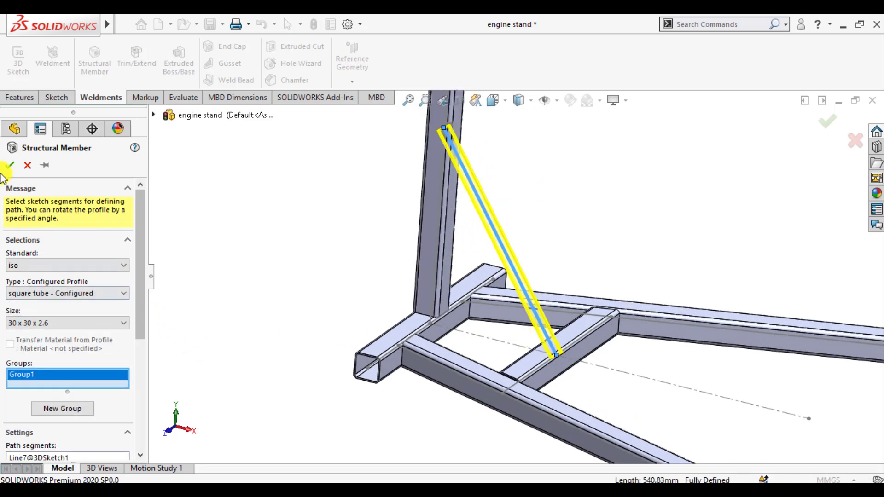
{"action": "left_click", "coordinate": [9, 169]}
Step: Edit the diagonal brace's structural member and set its profile rotation angle to 33.7 degrees
{"action": "middle_click_drag", "start_coordinate": [263, 228], "coordinate": [275, 297]}
{"action": "scroll", "coordinate": [57, 436], "scroll_direction": "down", "scroll_amount": 1}
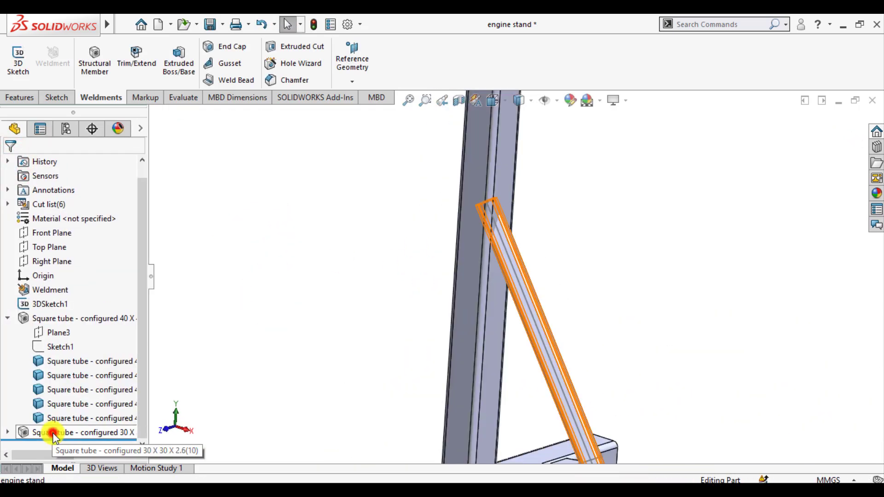
{"action": "left_click", "coordinate": [53, 433]}
{"action": "left_click", "coordinate": [66, 396]}
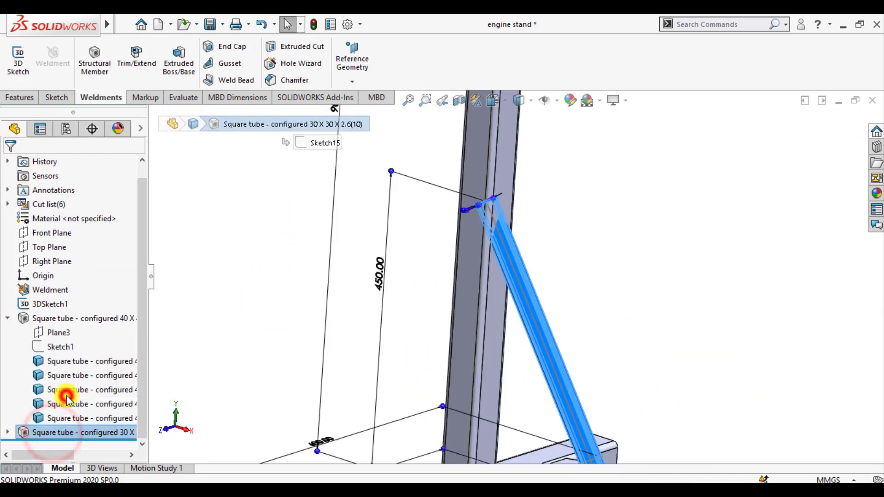
{"action": "left_click", "coordinate": [144, 291]}
{"action": "left_click_drag", "start_coordinate": [140, 394], "coordinate": [137, 424]}
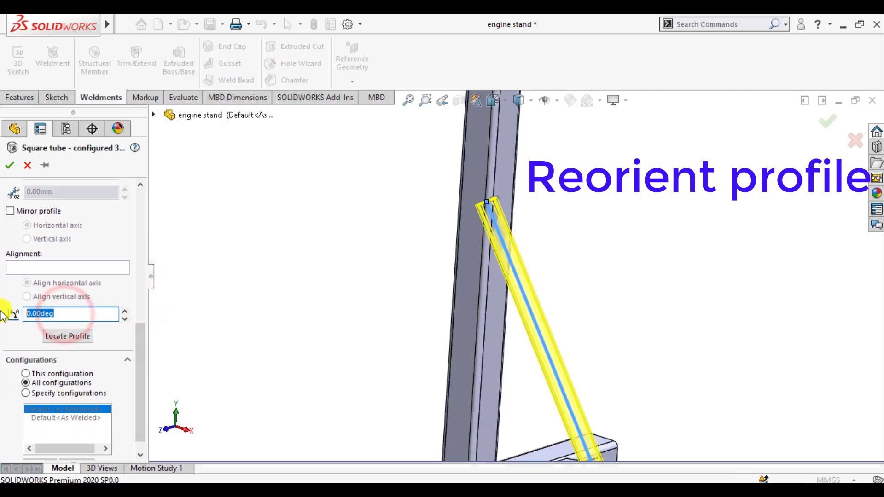
{"action": "type", "text": "33.7"}
{"action": "key", "text": "Return"}
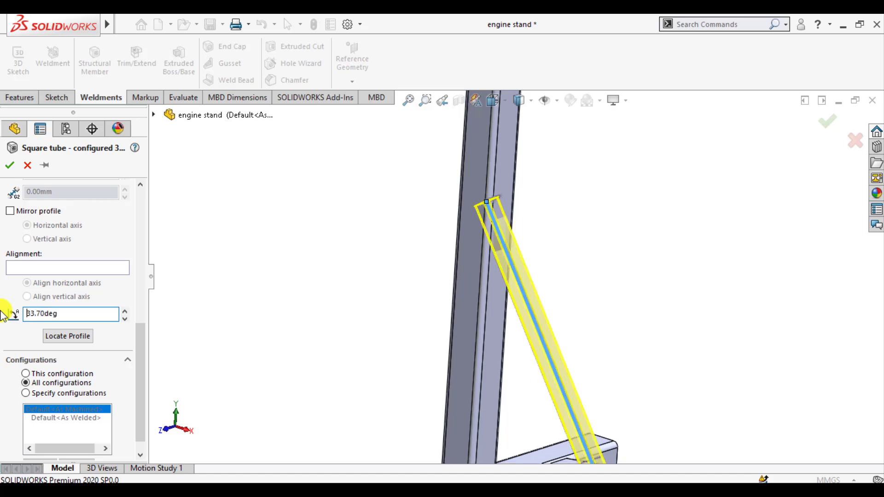
{"action": "left_click", "coordinate": [7, 165]}
Step: Check the angle between the diagonal brace's side face and the vertical tube's side face
{"action": "middle_click_drag", "start_coordinate": [351, 230], "coordinate": [523, 296]}
{"action": "left_click", "coordinate": [523, 300]}
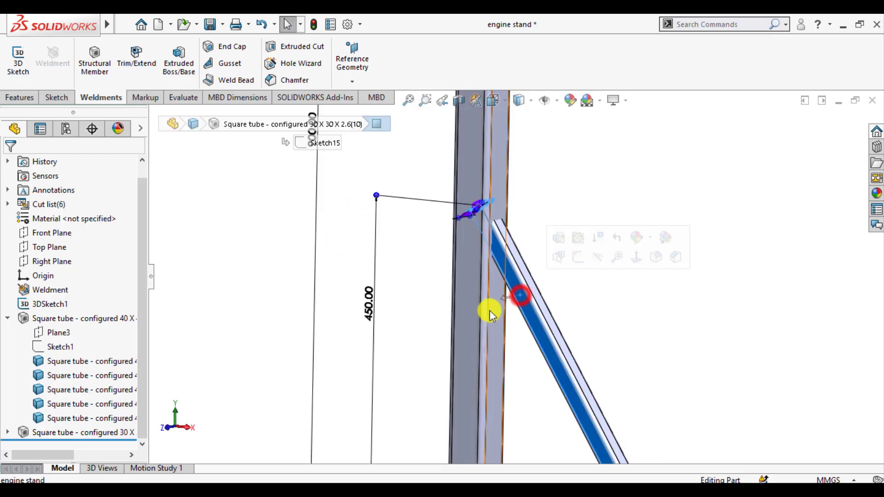
{"action": "left_click", "coordinate": [466, 325], "text": "ctrl"}
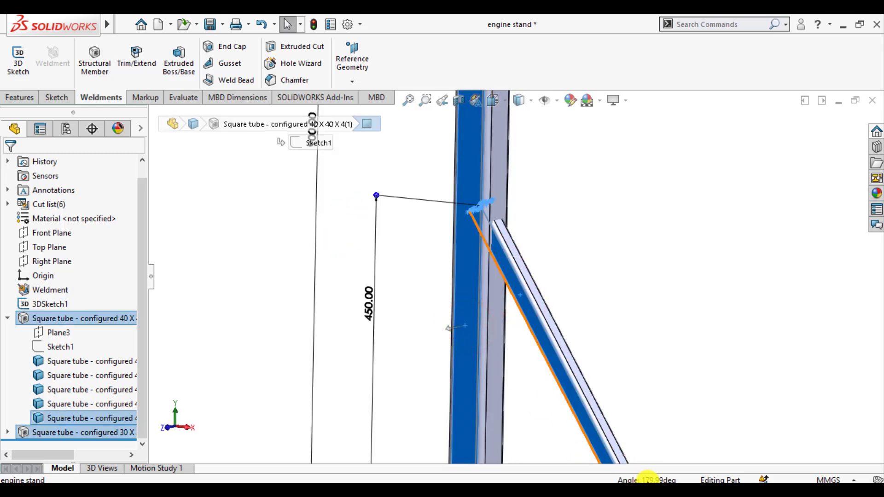
{"action": "left_click", "coordinate": [616, 328]}
Step: Hide all sketch lines and reference items in the graphics view
{"action": "scroll", "coordinate": [576, 288], "scroll_direction": "up", "scroll_amount": 7}
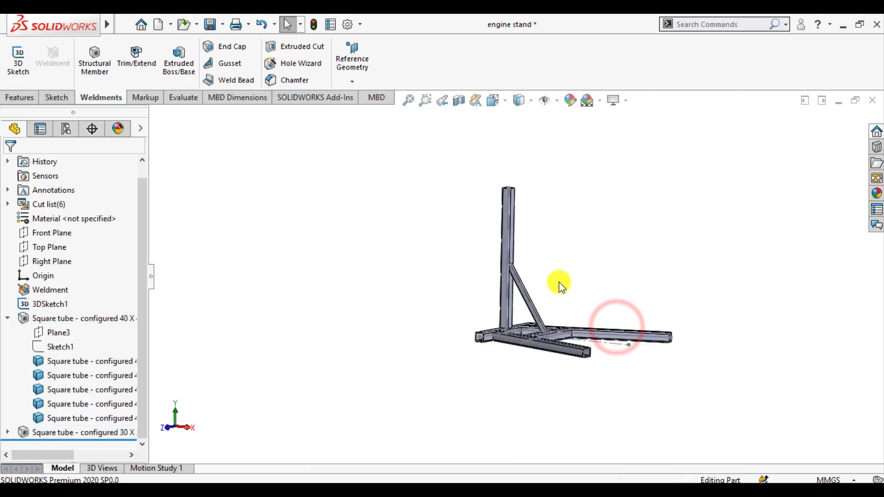
{"action": "scroll", "coordinate": [560, 283], "scroll_direction": "down", "scroll_amount": 2}
{"action": "left_click", "coordinate": [543, 99]}
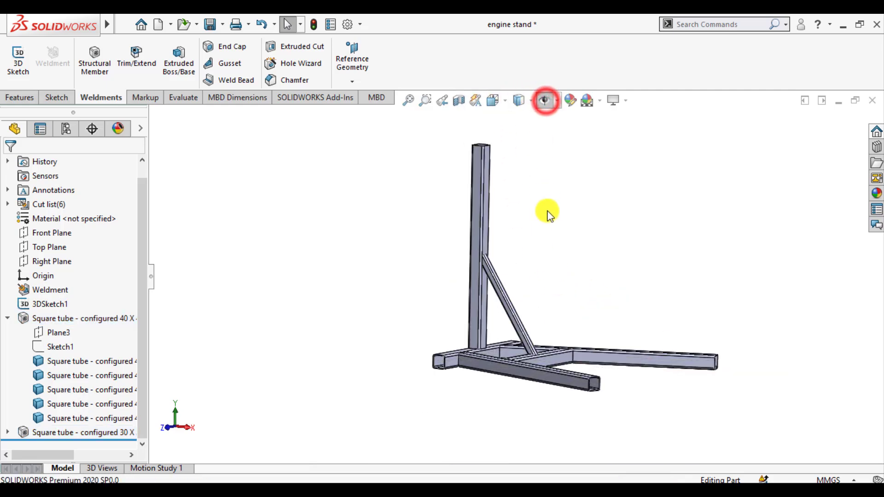
Step: Set up an end trim of the diagonal brace against the vertical tube's brace-side face and the top face of the short cross tube
{"action": "middle_click_drag", "start_coordinate": [549, 211], "coordinate": [533, 236]}
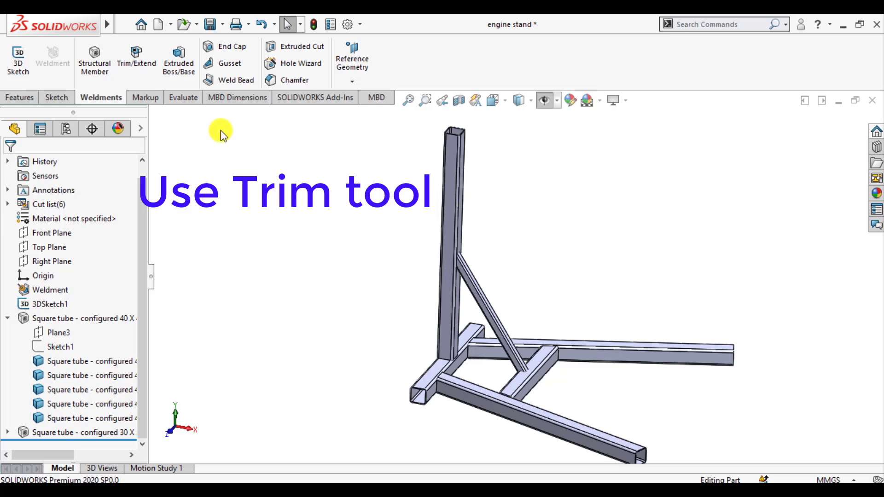
{"action": "left_click", "coordinate": [136, 63]}
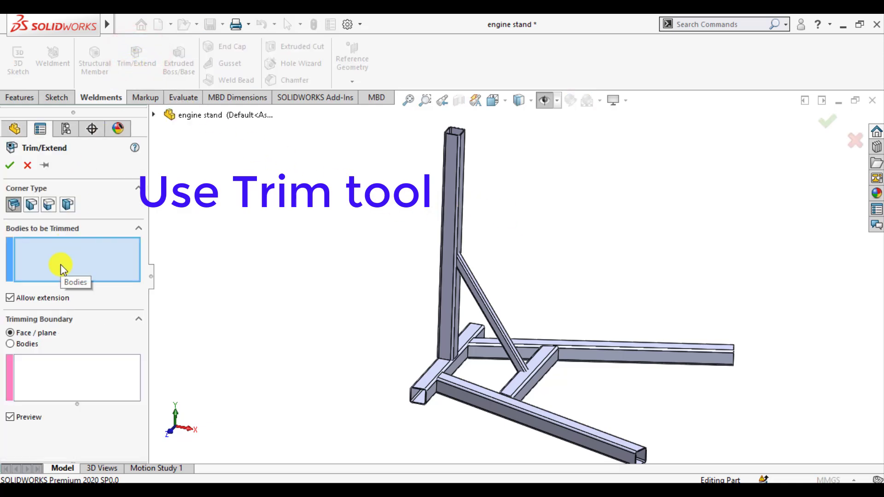
{"action": "left_click", "coordinate": [451, 300]}
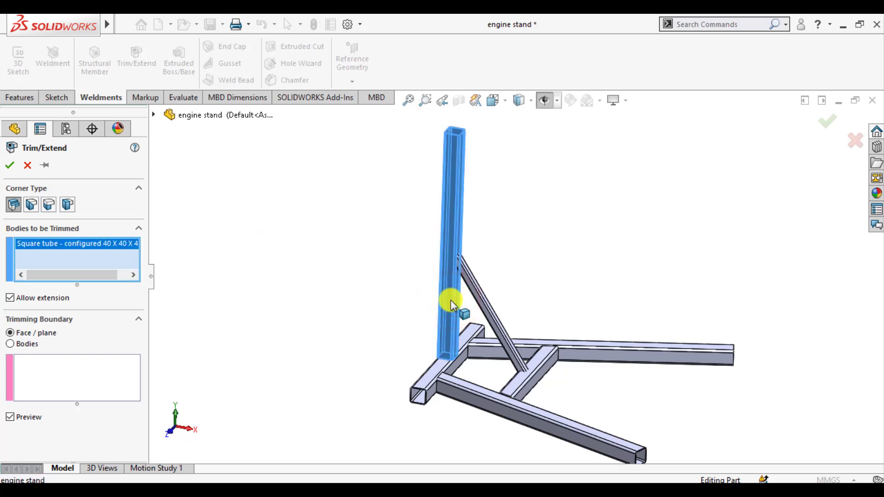
{"action": "right_click", "coordinate": [48, 248]}
{"action": "left_click", "coordinate": [66, 256]}
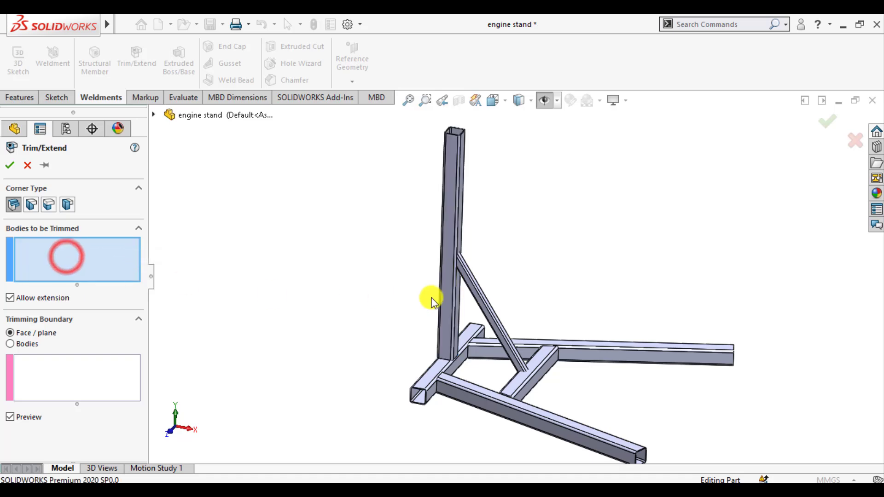
{"action": "left_click", "coordinate": [481, 302]}
{"action": "left_click", "coordinate": [88, 376]}
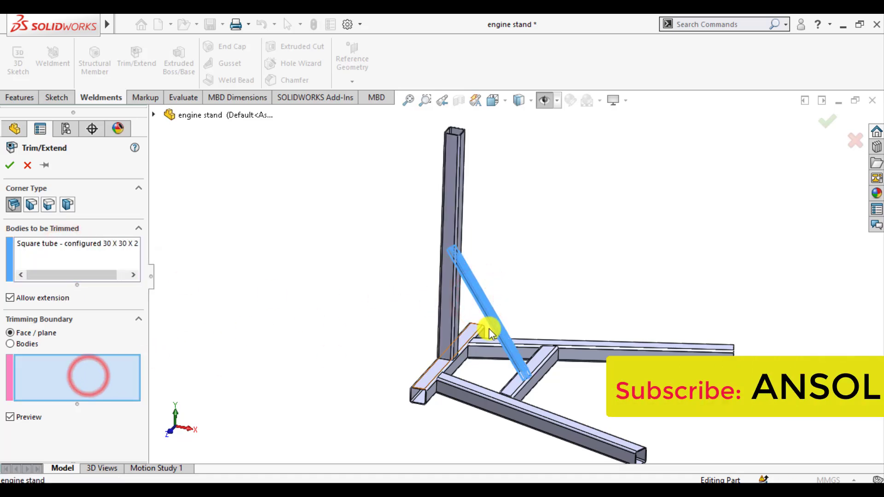
{"action": "scroll", "coordinate": [474, 313], "scroll_direction": "down", "scroll_amount": 3}
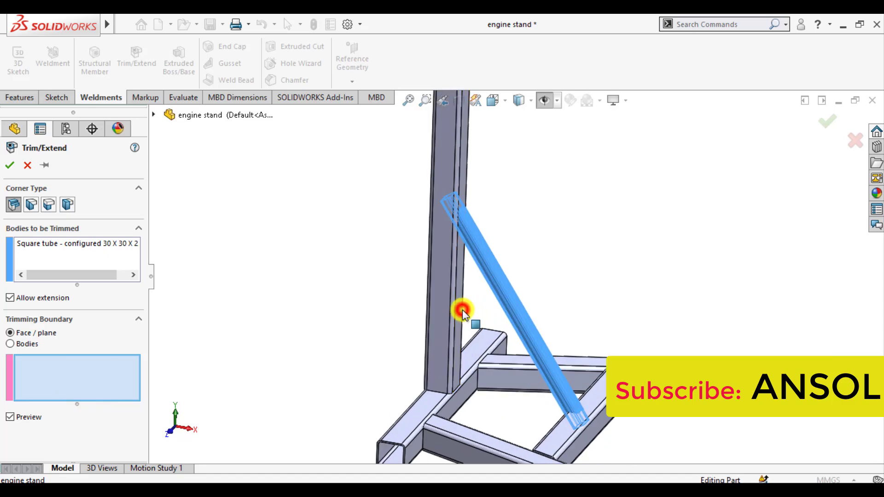
{"action": "left_click", "coordinate": [463, 313]}
{"action": "left_click", "coordinate": [563, 427]}
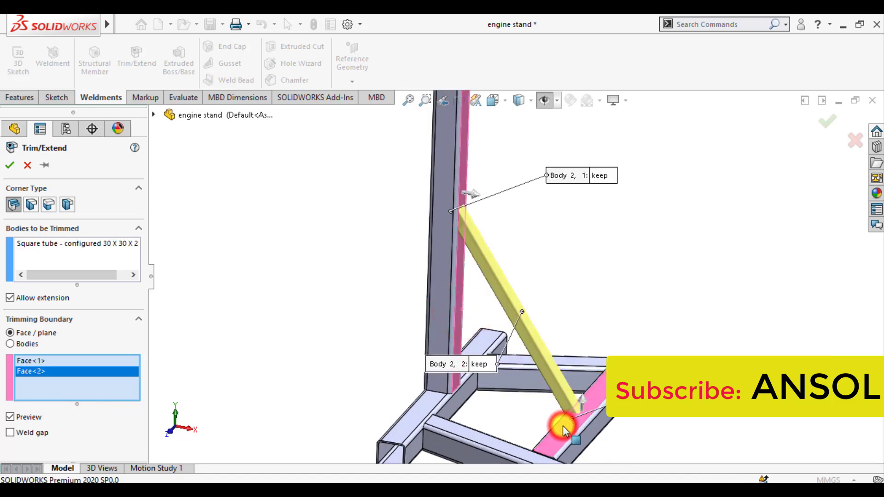
Step: Discard the brace's two end pieces beyond the boundary faces, keep its middle piece, and apply the trim
{"action": "left_click", "coordinate": [468, 207]}
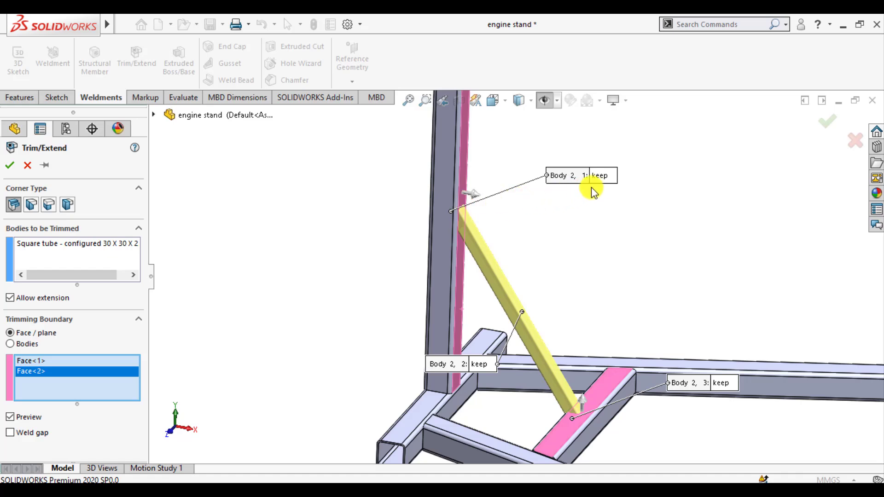
{"action": "left_click", "coordinate": [602, 179]}
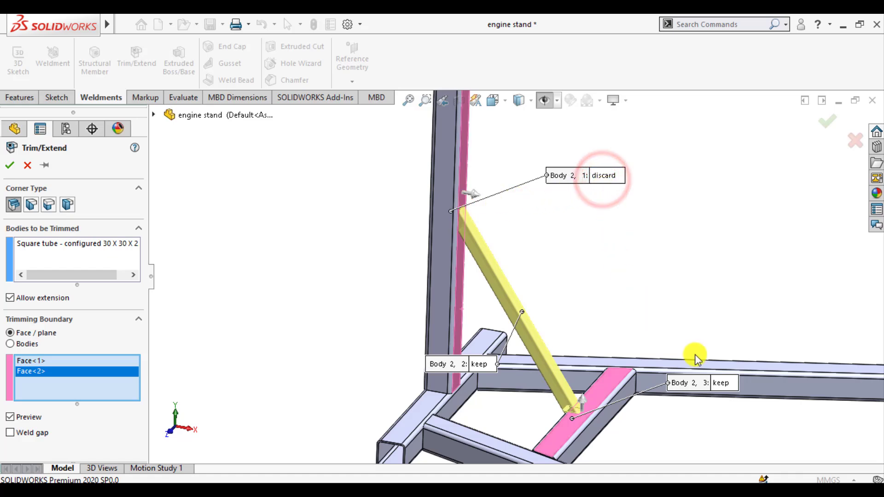
{"action": "left_click", "coordinate": [720, 385]}
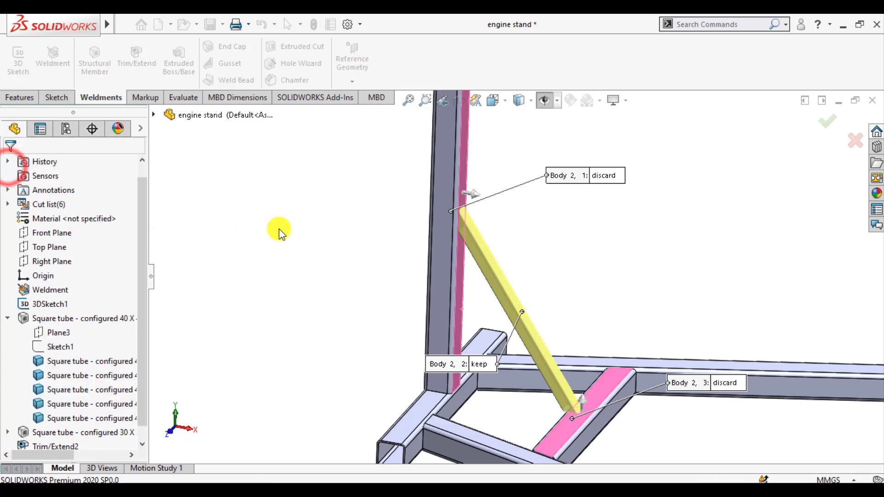
{"action": "left_click", "coordinate": [279, 229]}
{"action": "scroll", "coordinate": [288, 226], "scroll_direction": "up", "scroll_amount": 3}
{"action": "middle_click_drag", "start_coordinate": [685, 237], "coordinate": [677, 229]}
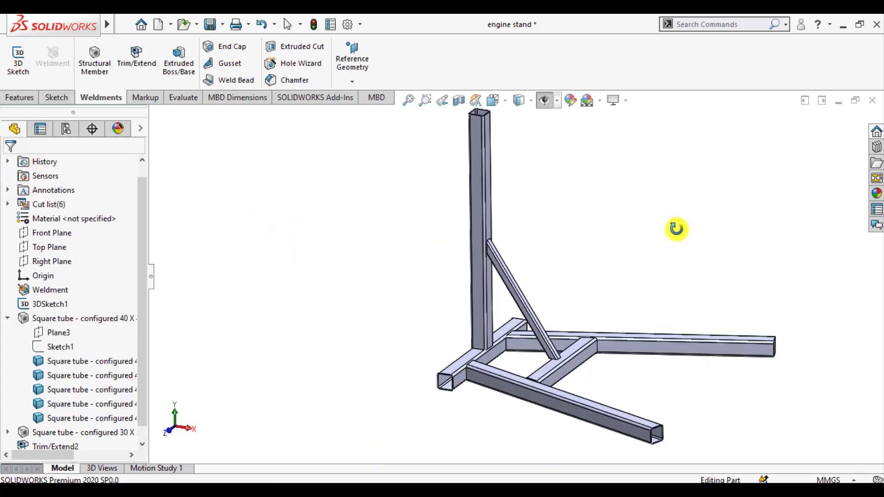